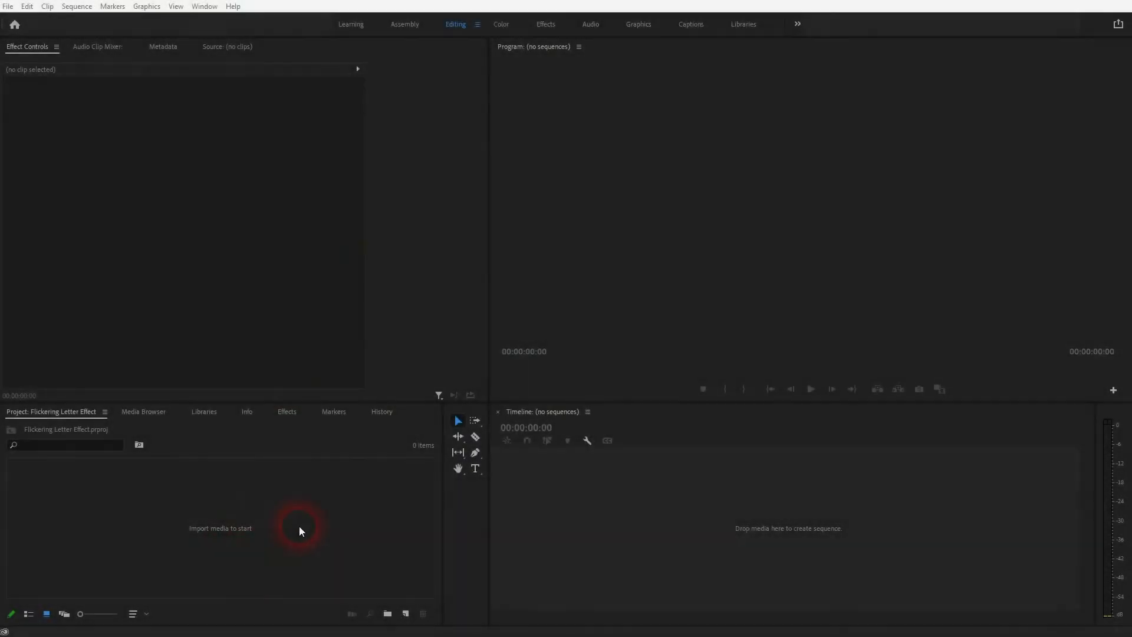
# - Create a Black Video item and drag it onto the Timeline to start a new sequence
pyautogui.rightClick(283, 495)
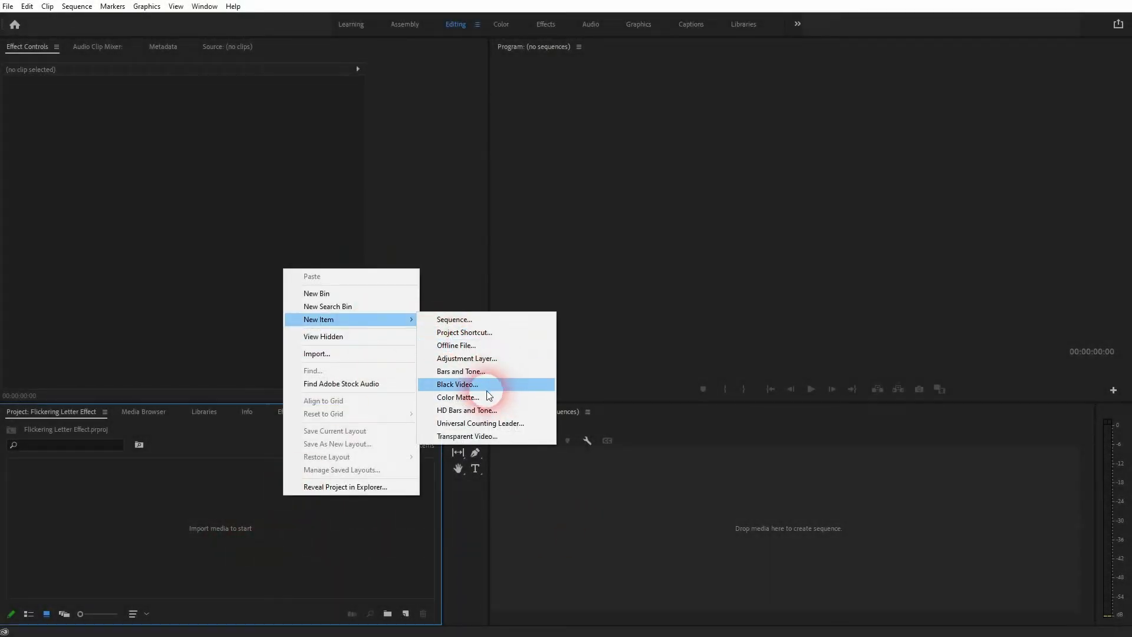
pyautogui.click(478, 388)
pyautogui.doubleClick(548, 292)
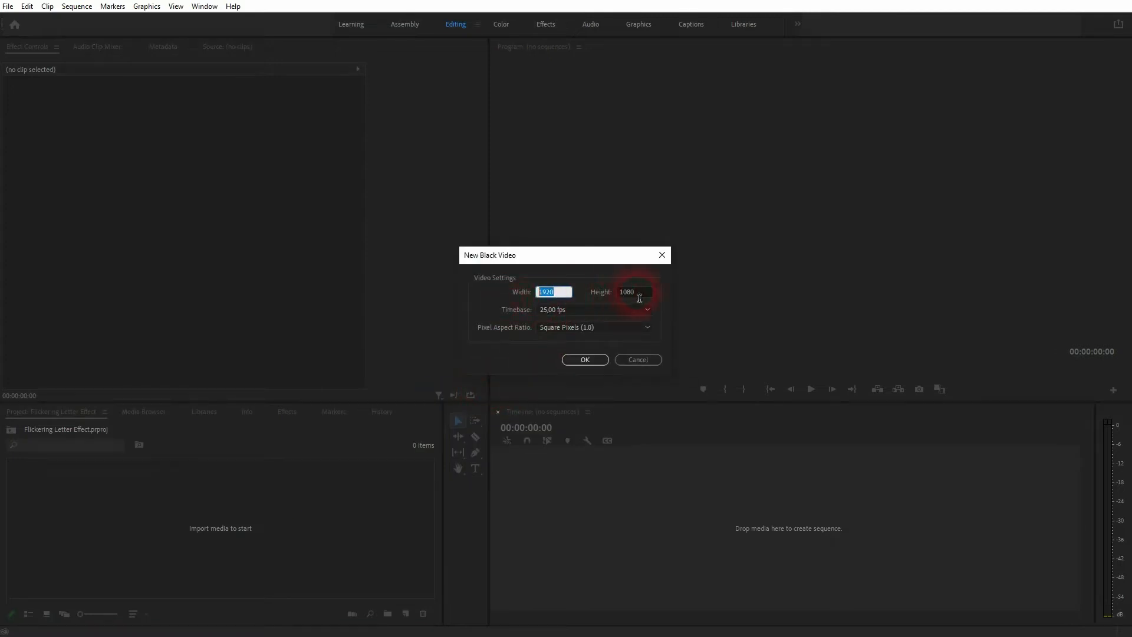
pyautogui.click(585, 360)
pyautogui.moveTo(300, 504); pyautogui.dragTo(682, 501)
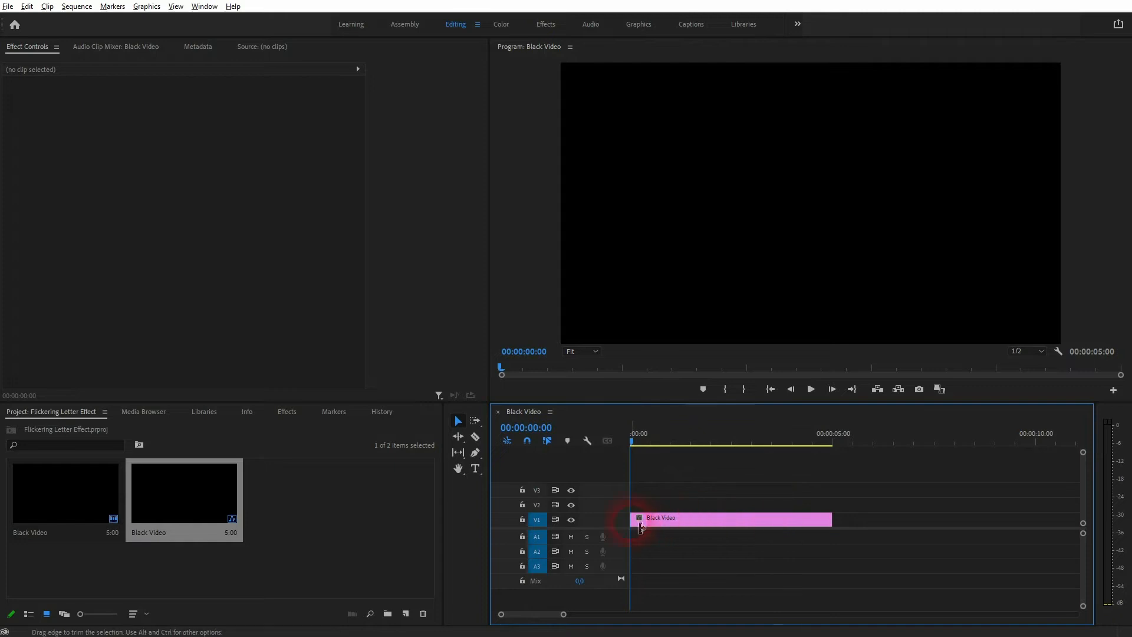
# - Add a FLICKER title with the Type tool in the Program monitor above the black video
pyautogui.press('=')
pyautogui.press('=')
pyautogui.press('=')
pyautogui.scroll(2, 671, 508)
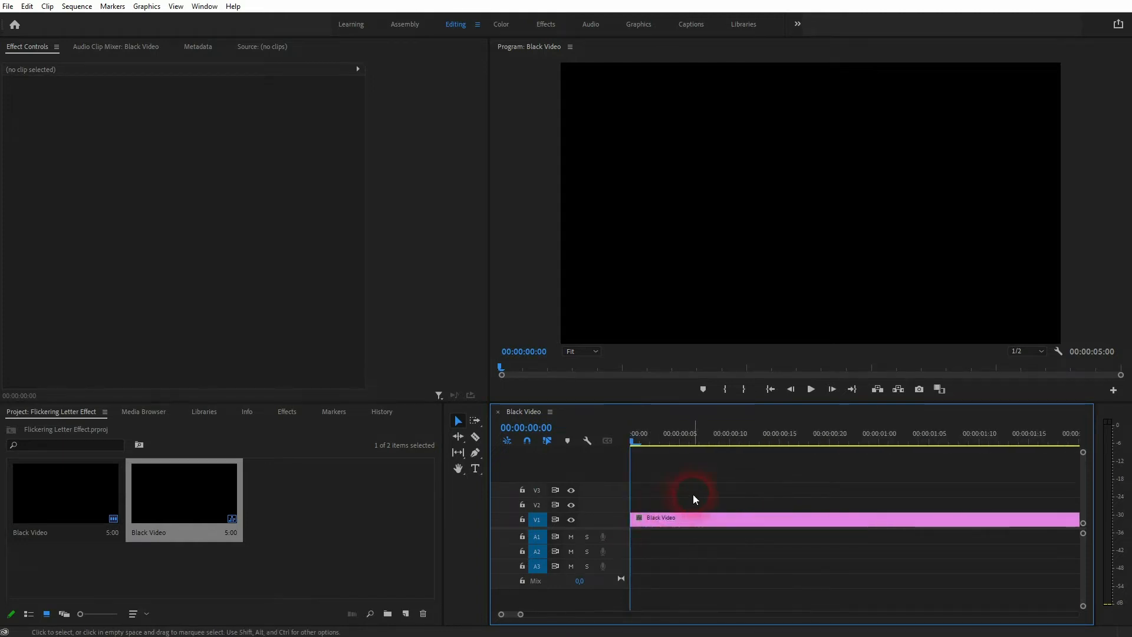
pyautogui.click(478, 469)
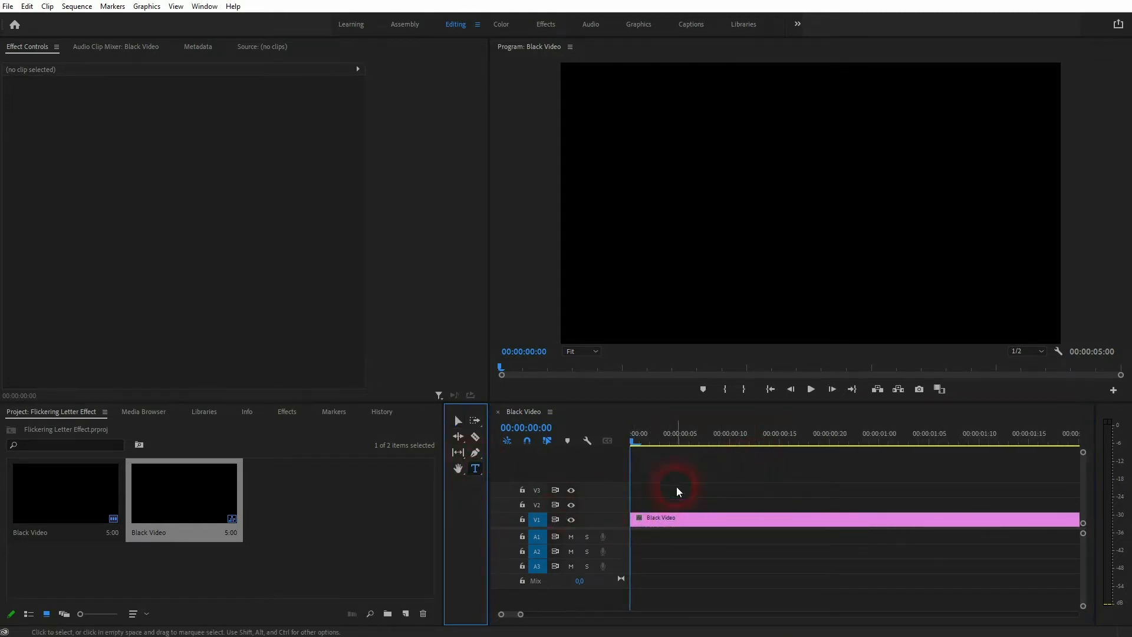
pyautogui.click(707, 182)
pyautogui.write('F')
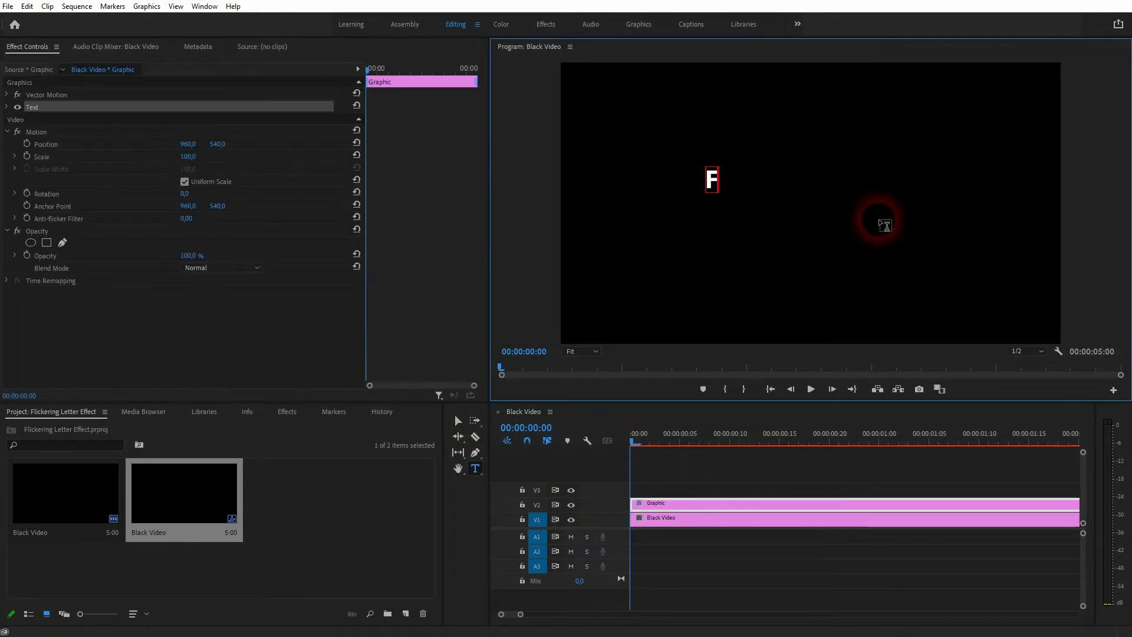
pyautogui.write('LICKER')
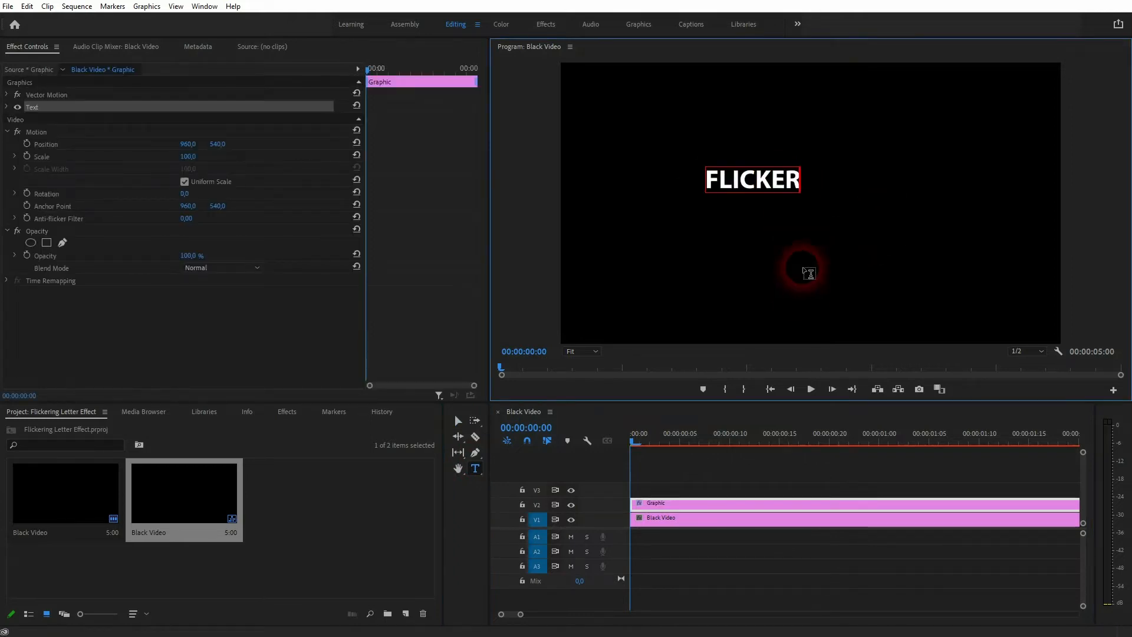
pyautogui.click(458, 421)
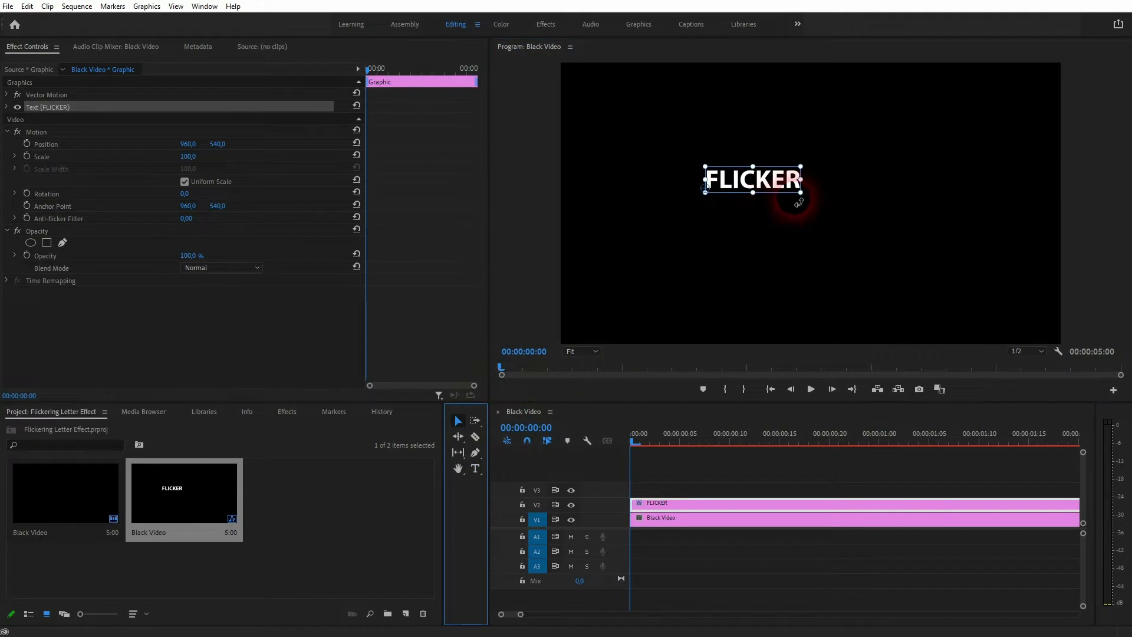
# - Enlarge the FLICKER text and move it lower in the frame with the Selection tool
pyautogui.click(753, 182)
pyautogui.moveTo(801, 193); pyautogui.dragTo(886, 232)
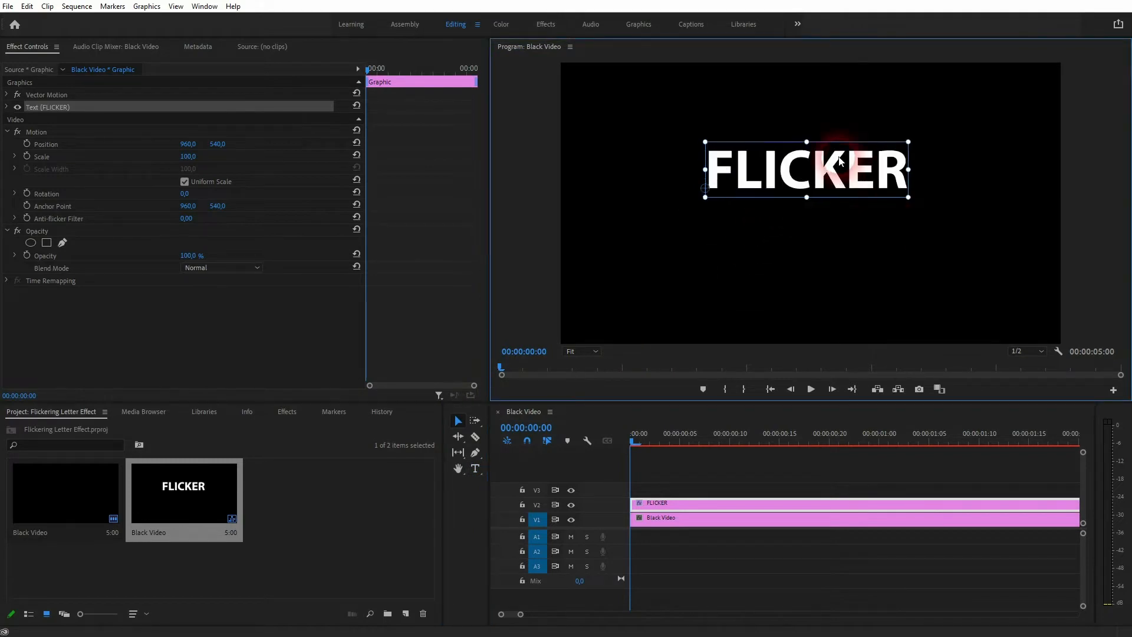
pyautogui.moveTo(848, 173)
pyautogui.mouseDown()
pyautogui.moveTo(903, 237)
pyautogui.moveTo(937, 237)
pyautogui.mouseUp()
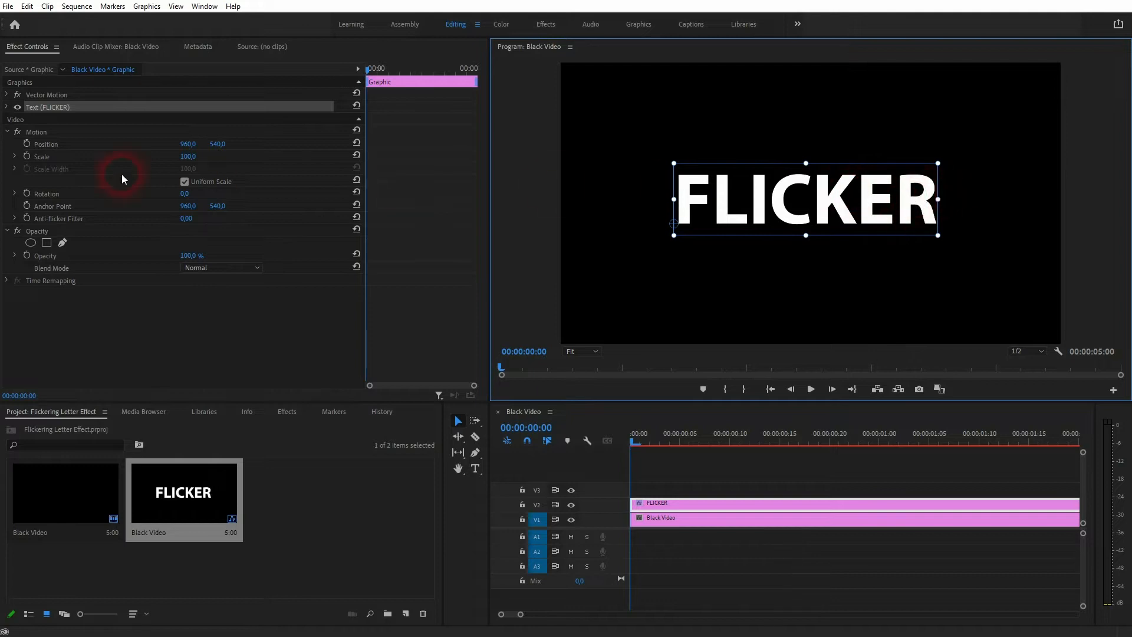
# - Expand the FLICKER text properties and show them in the Graphics workspace Essential Graphics Edit
pyautogui.click(204, 6)
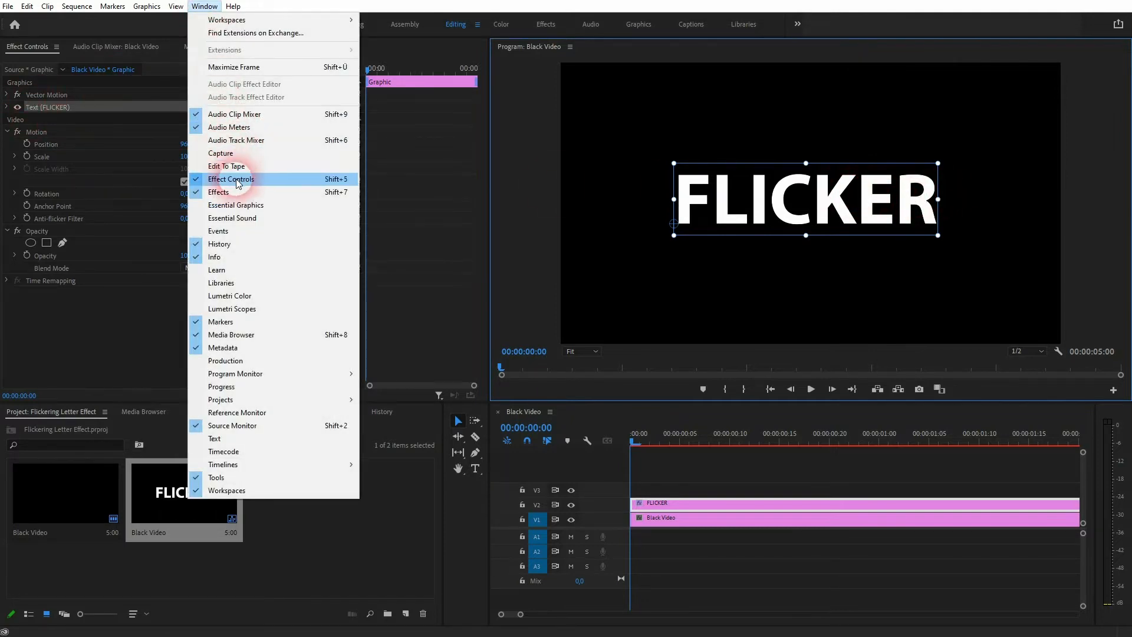
pyautogui.click(60, 113)
pyautogui.click(8, 107)
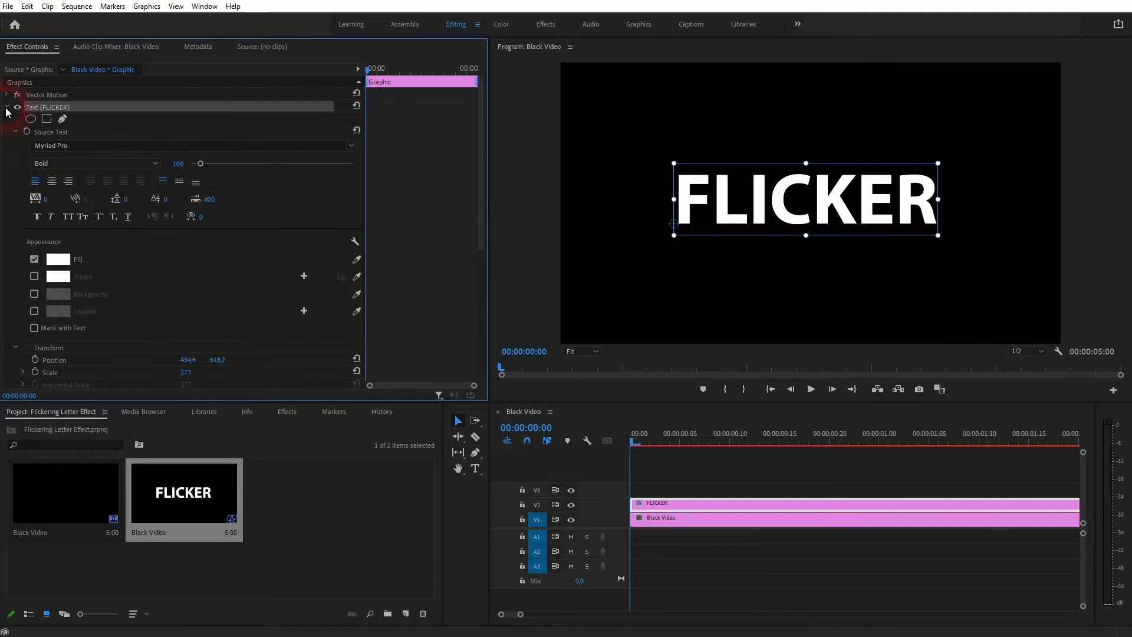
pyautogui.click(642, 27)
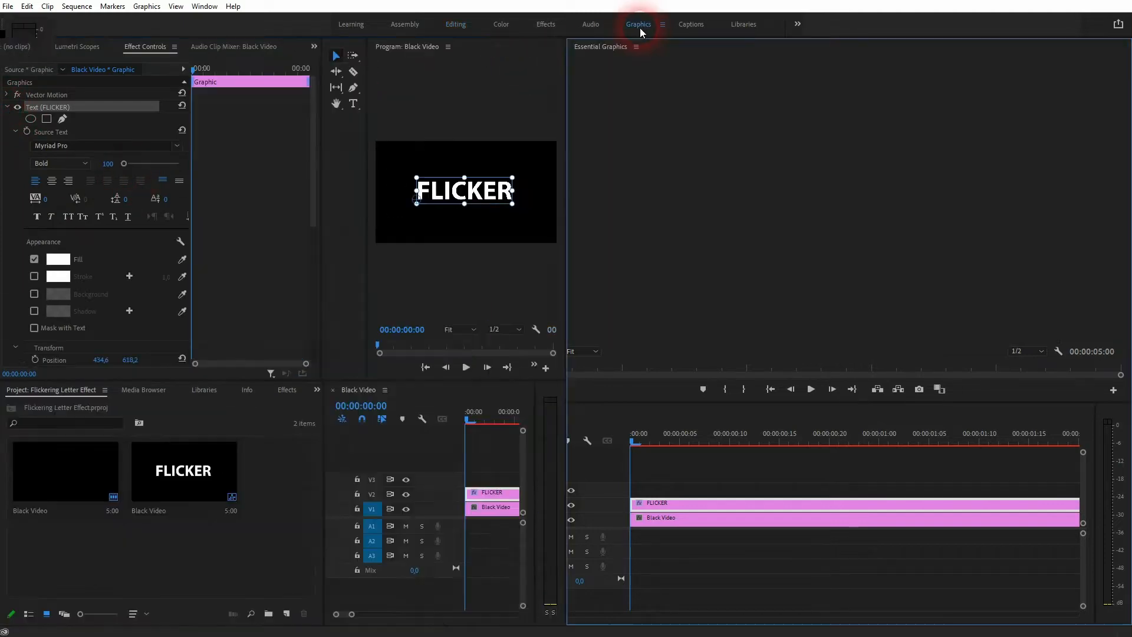
pyautogui.click(617, 67)
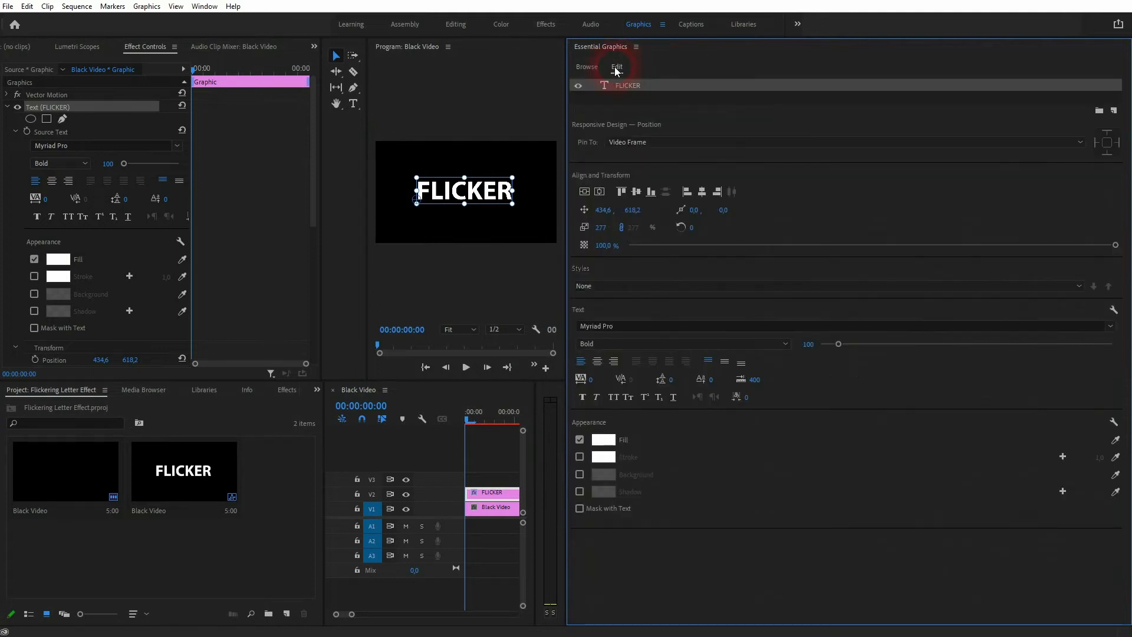
# - Keep Myriad Pro Bold and white fill, and centre the FLICKER text vertically in the frame
pyautogui.click(699, 328)
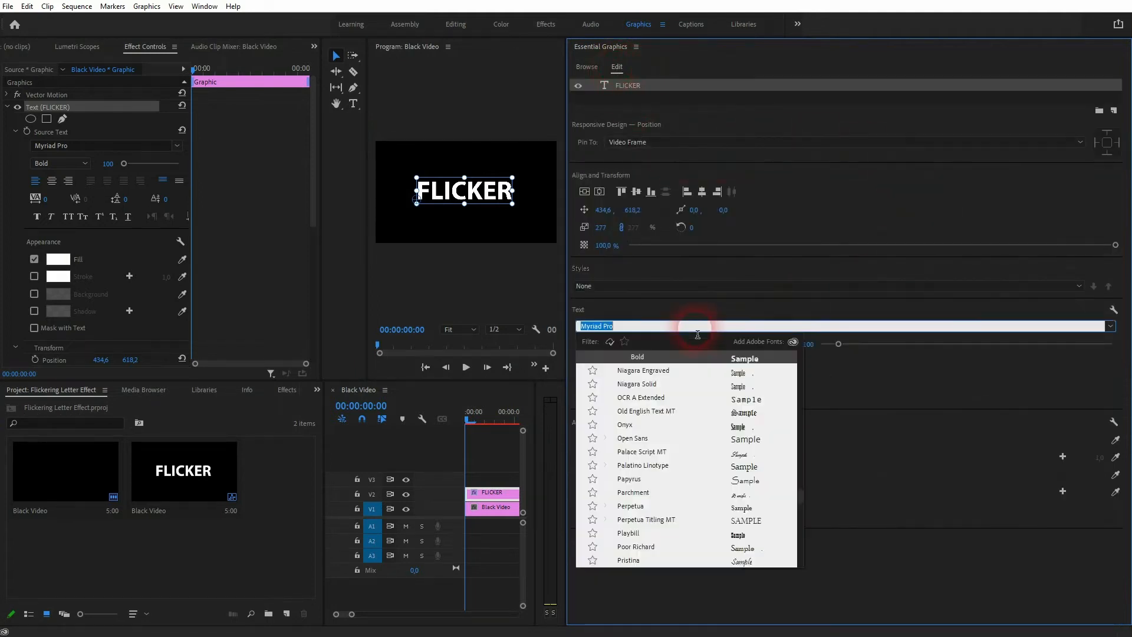
pyautogui.click(802, 311)
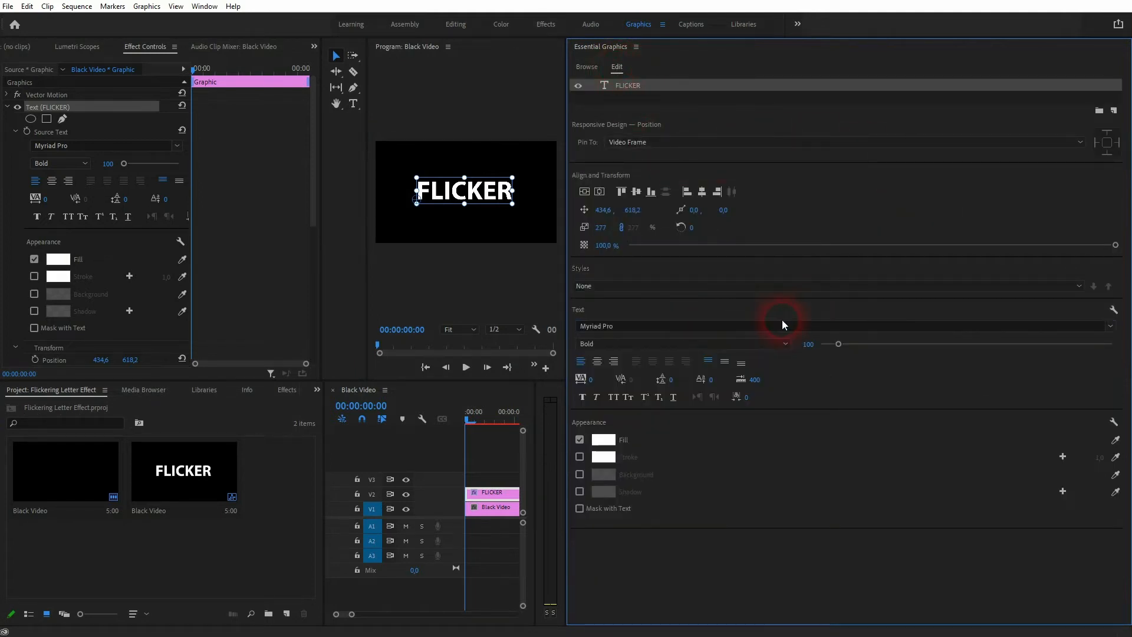
pyautogui.click(585, 192)
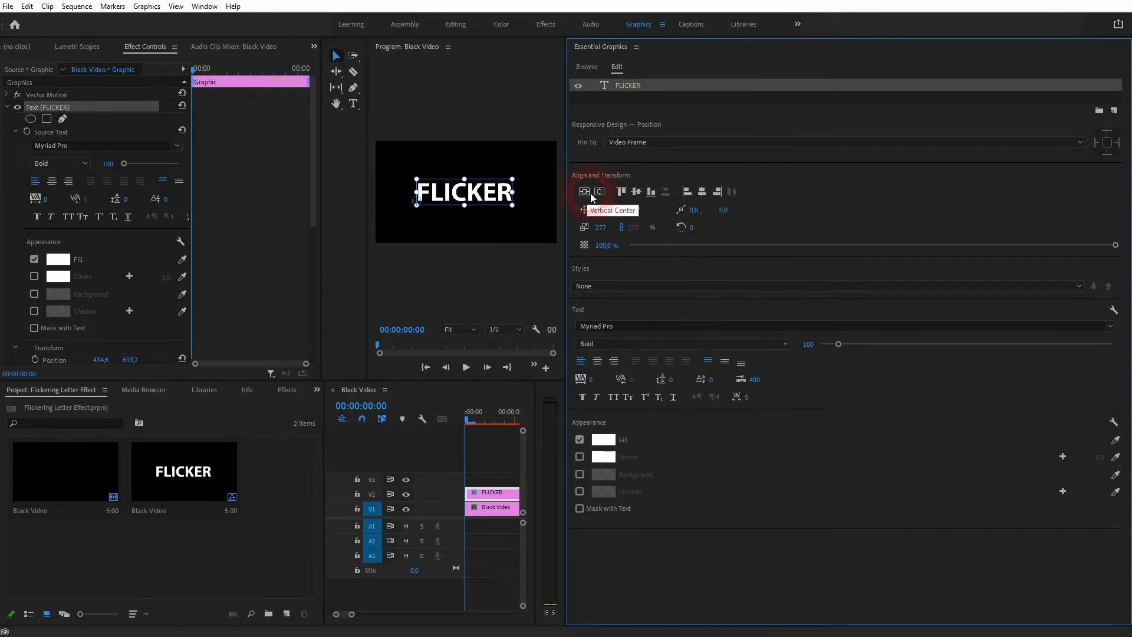
pyautogui.click(603, 441)
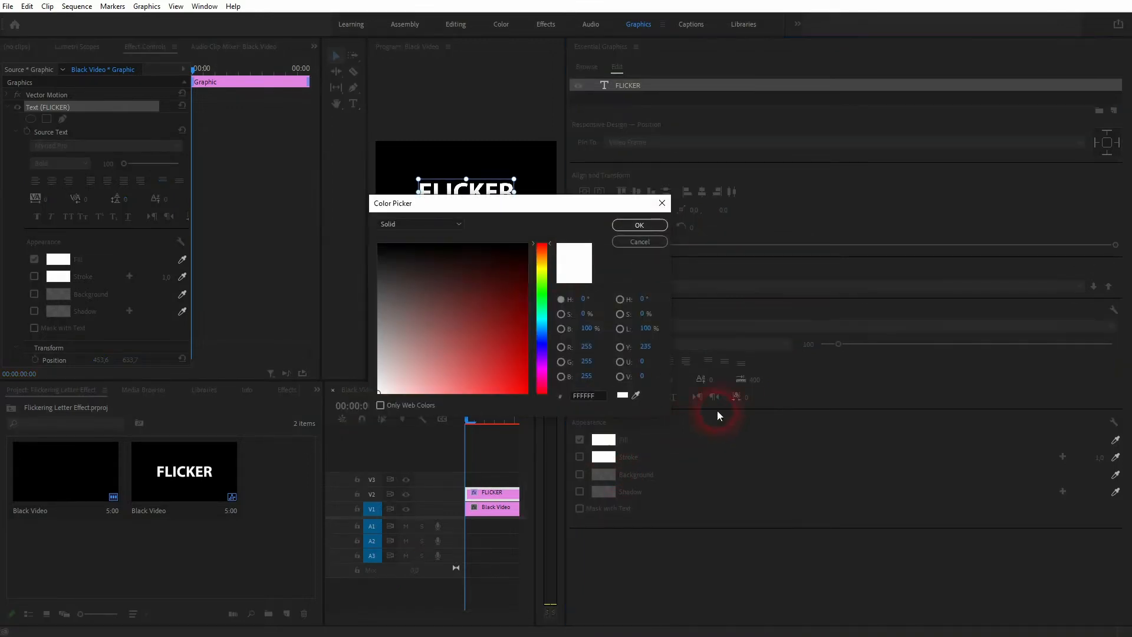
pyautogui.click(646, 221)
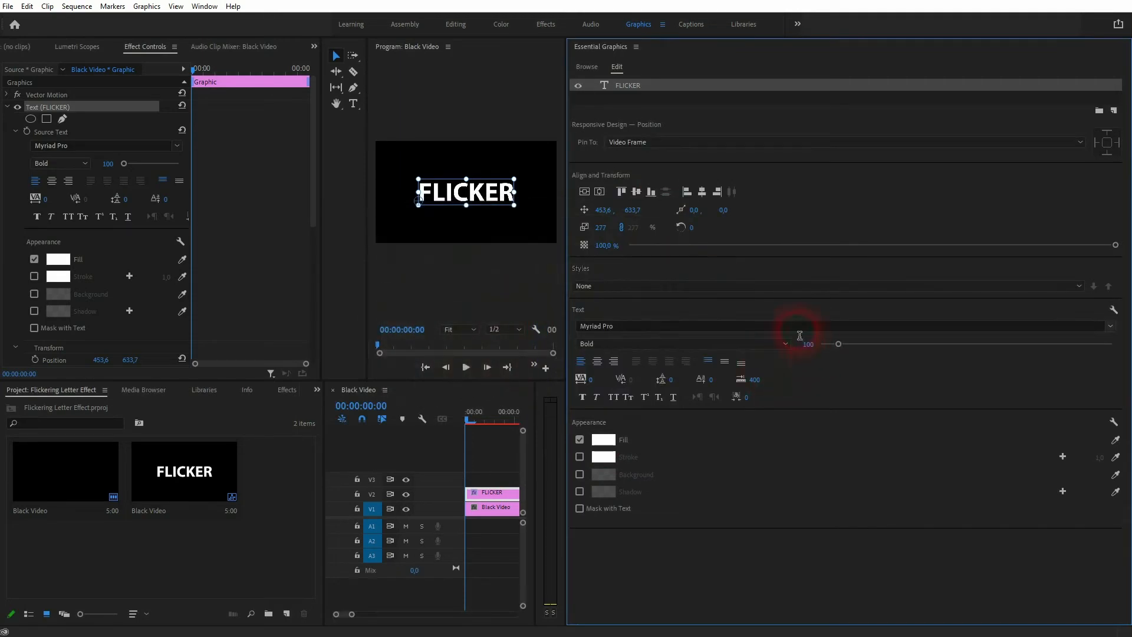
# - Return to the Editing workspace and rezoom the timeline to frame detail
pyautogui.click(458, 23)
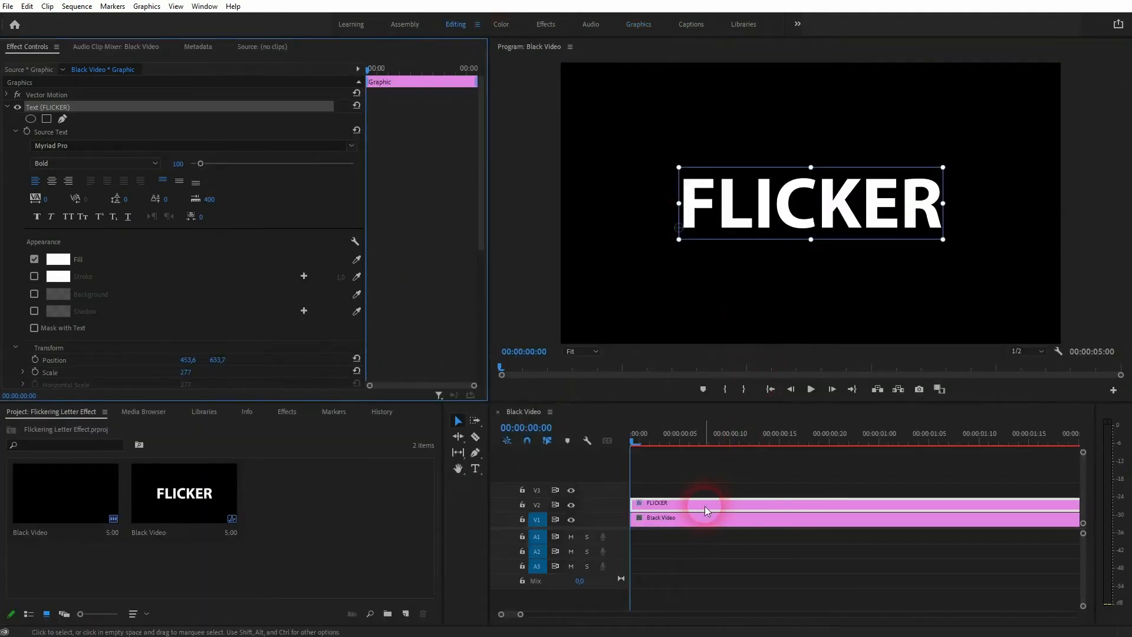
pyautogui.press('-')
pyautogui.press('-')
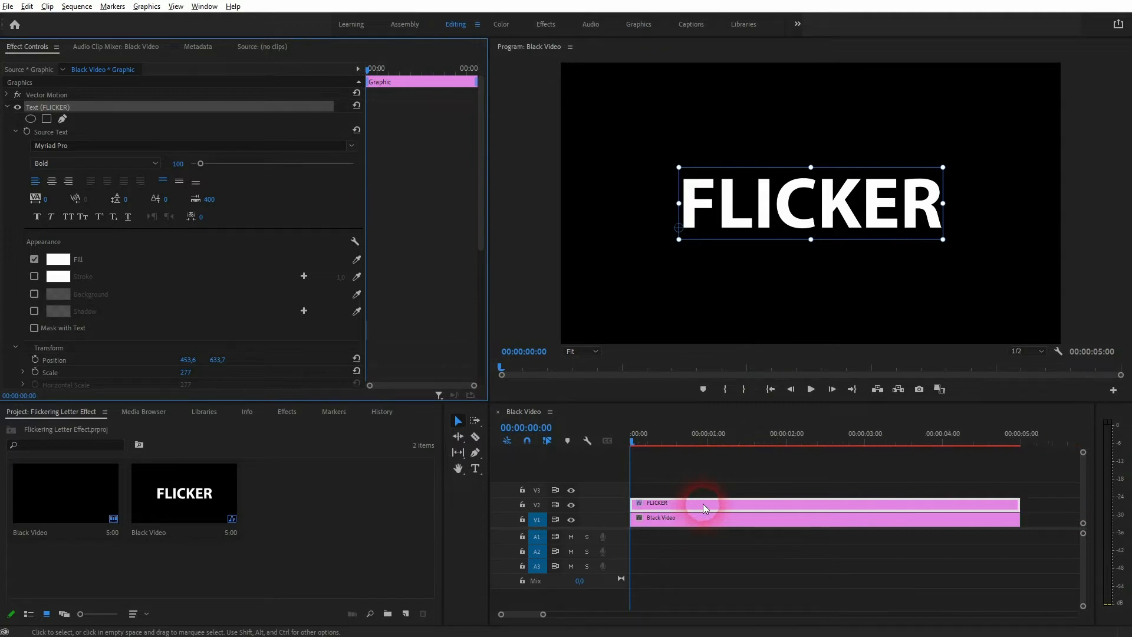
pyautogui.press('-')
pyautogui.moveTo(885, 503)
pyautogui.mouseDown()
pyautogui.moveTo(821, 509)
pyautogui.moveTo(885, 506)
pyautogui.mouseUp()
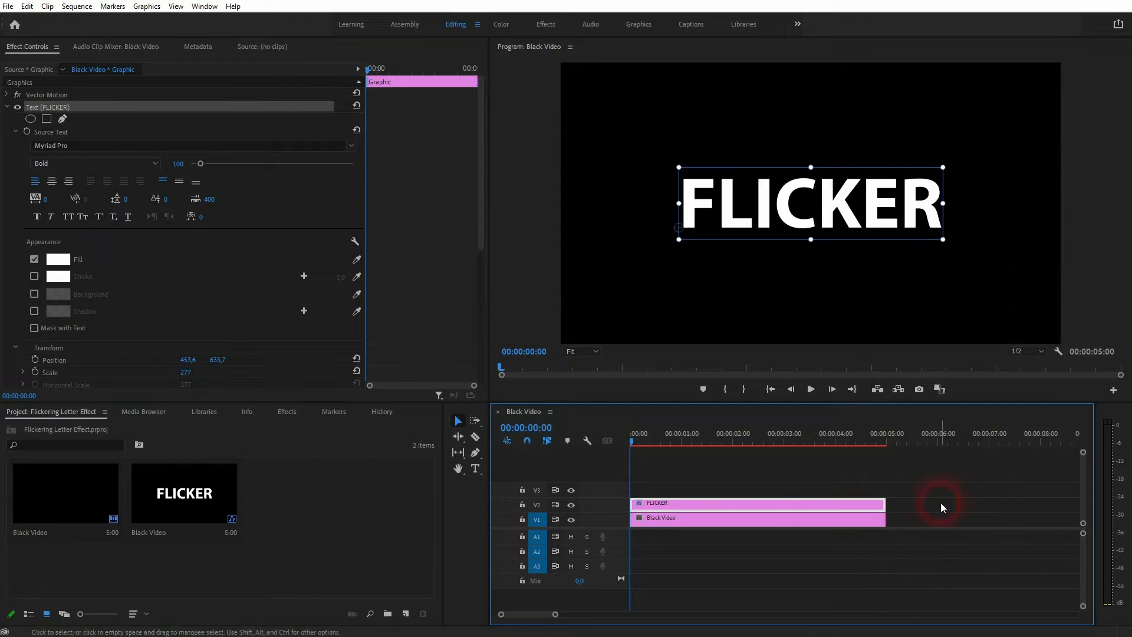
pyautogui.press('=')
pyautogui.press('=')
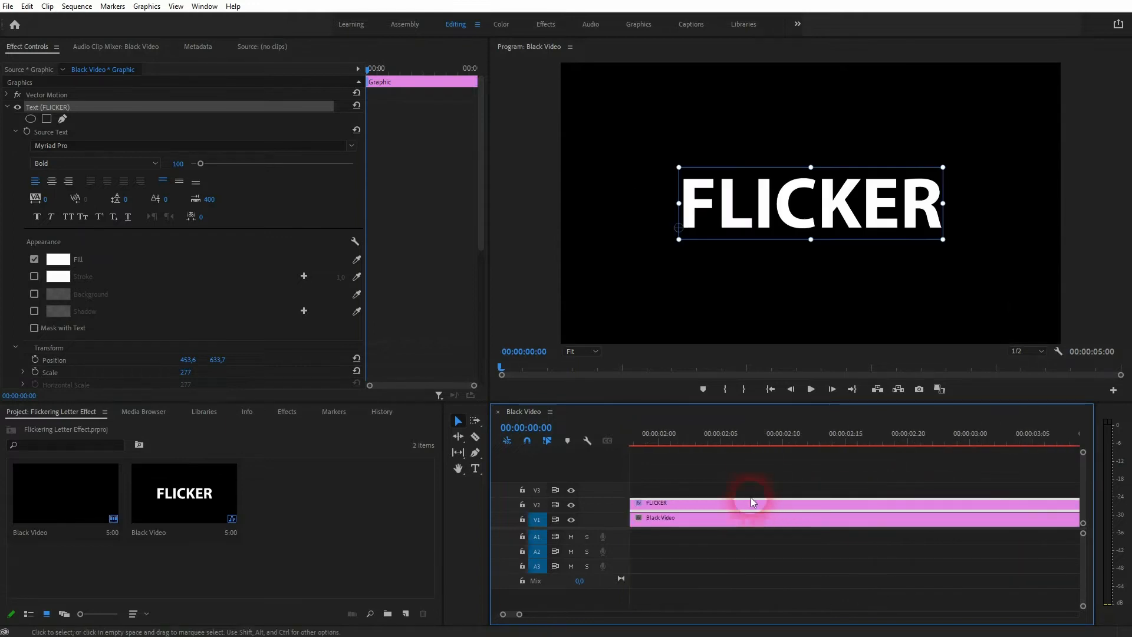
pyautogui.press('=')
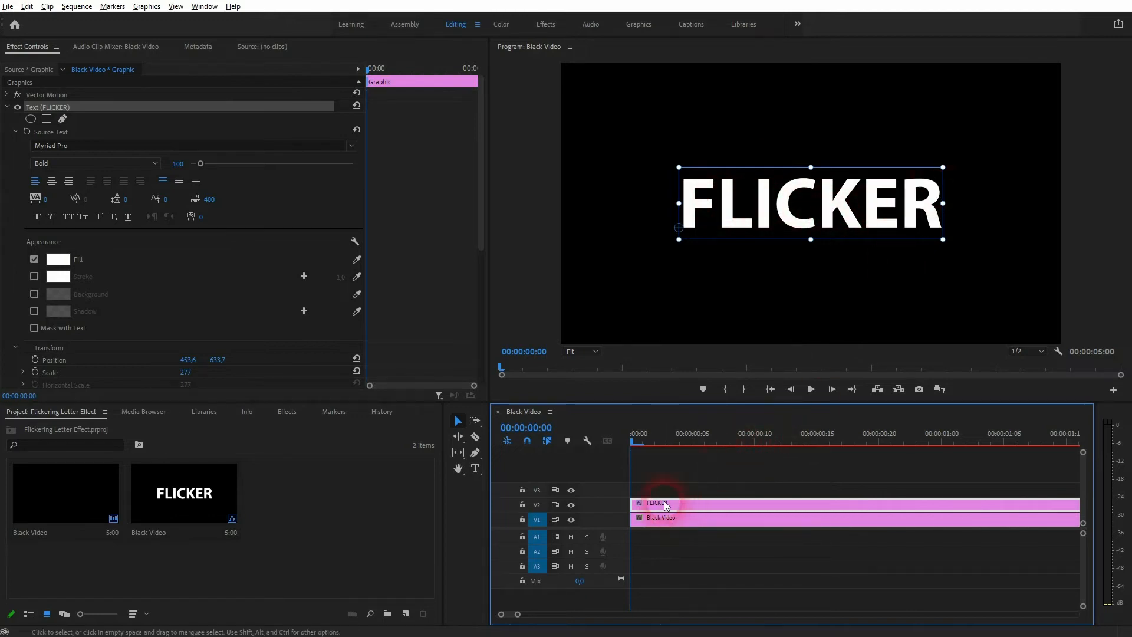
# - Alt-drag the FLICKER clip upward to stack seven copies on tracks V2 to V8
pyautogui.keyDown('alt'); pyautogui.moveTo(667, 503); pyautogui.dragTo(689, 453); pyautogui.keyUp('alt')
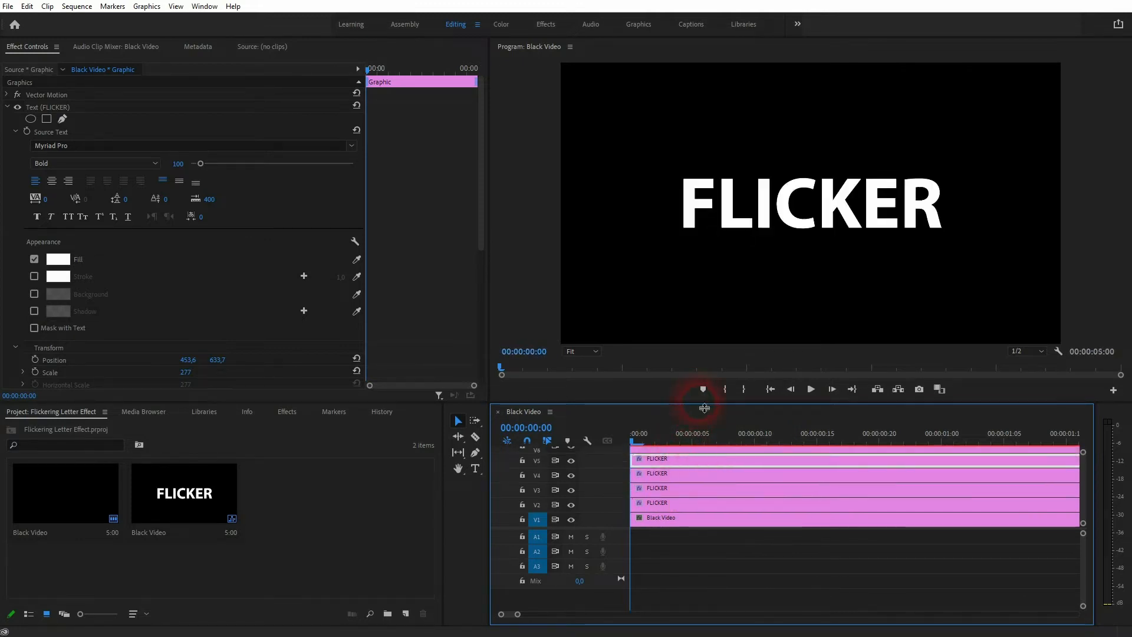
pyautogui.moveTo(705, 408); pyautogui.dragTo(704, 237)
pyautogui.keyDown('alt'); pyautogui.moveTo(678, 375); pyautogui.dragTo(680, 320); pyautogui.keyUp('alt')
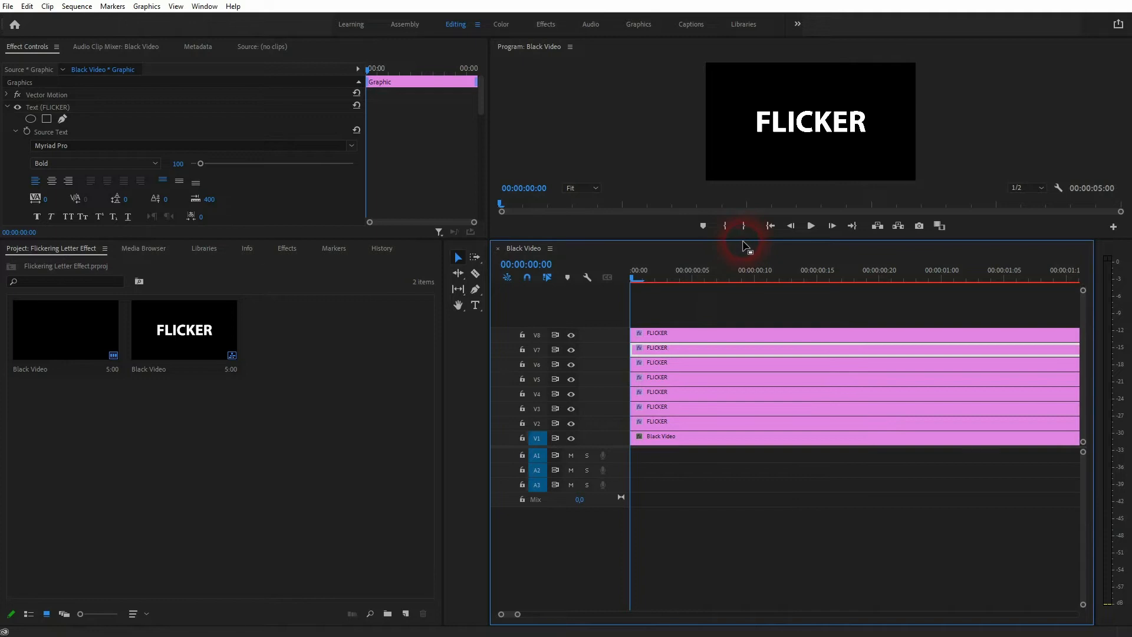
pyautogui.moveTo(742, 244); pyautogui.dragTo(742, 329)
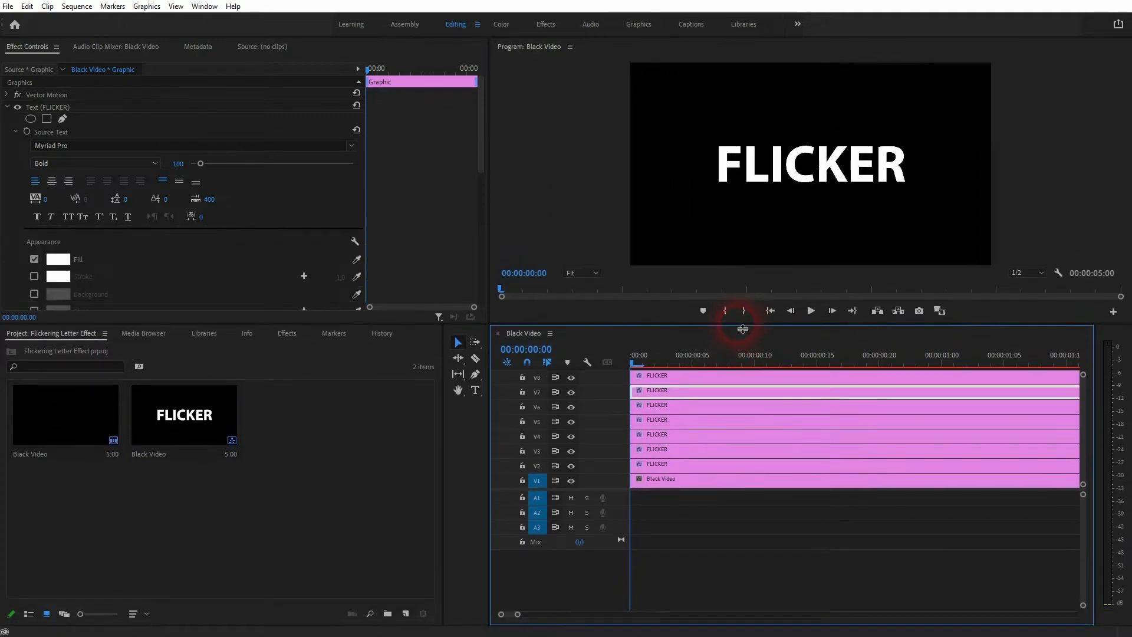
pyautogui.moveTo(743, 329); pyautogui.dragTo(742, 326)
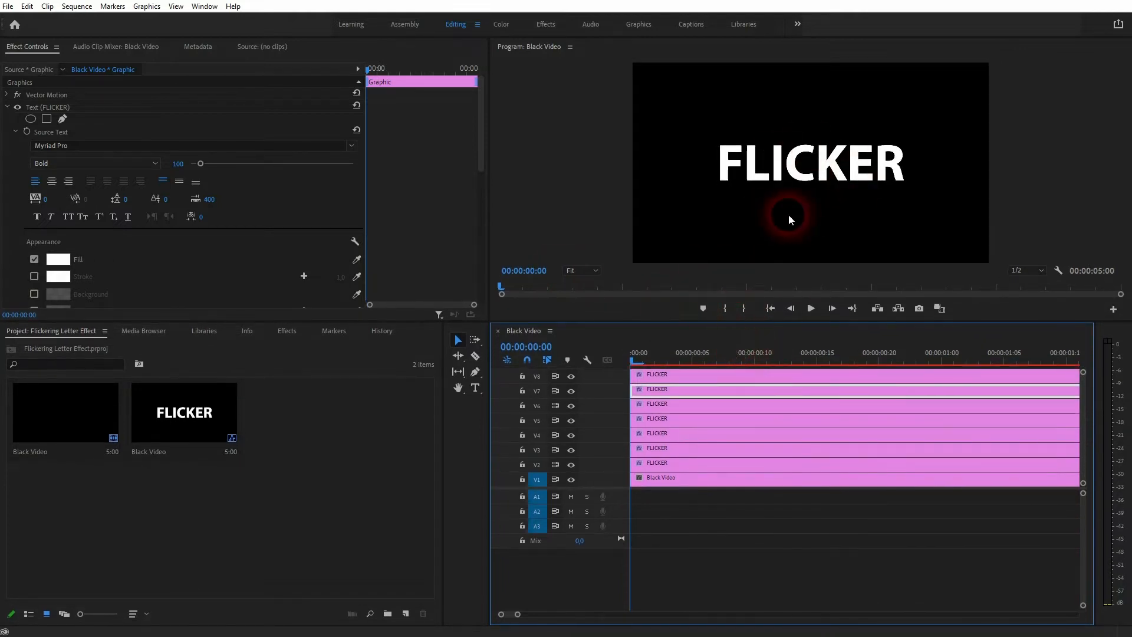
# - Select the V2 FLICKER clip's Opacity effect and set the Program monitor zoom to 100%
pyautogui.click(659, 466)
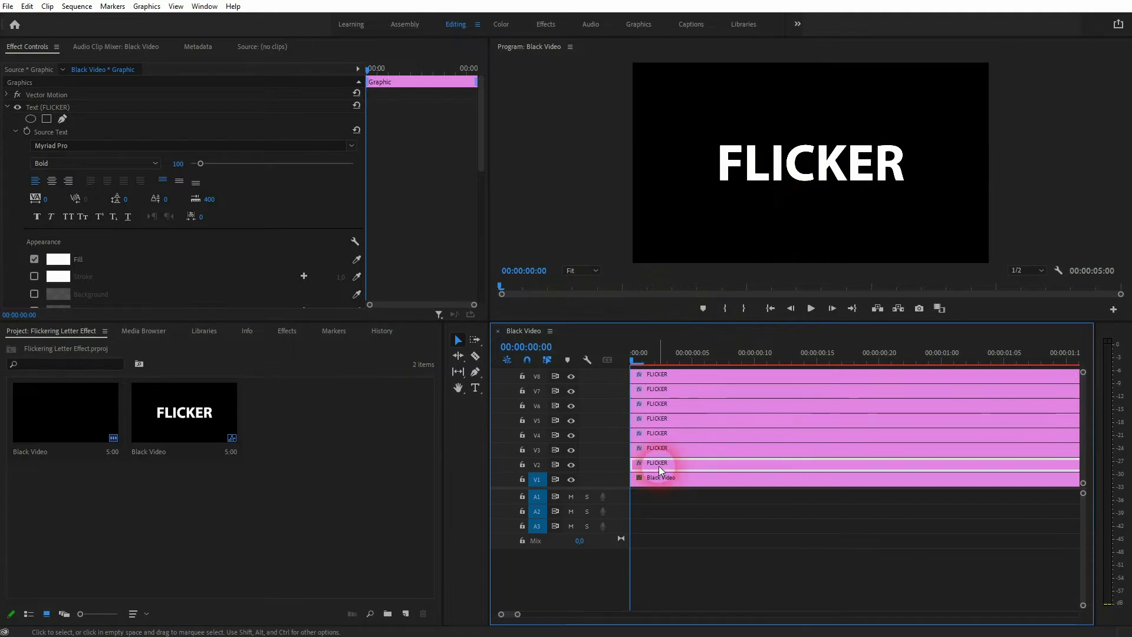
pyautogui.click(536, 465)
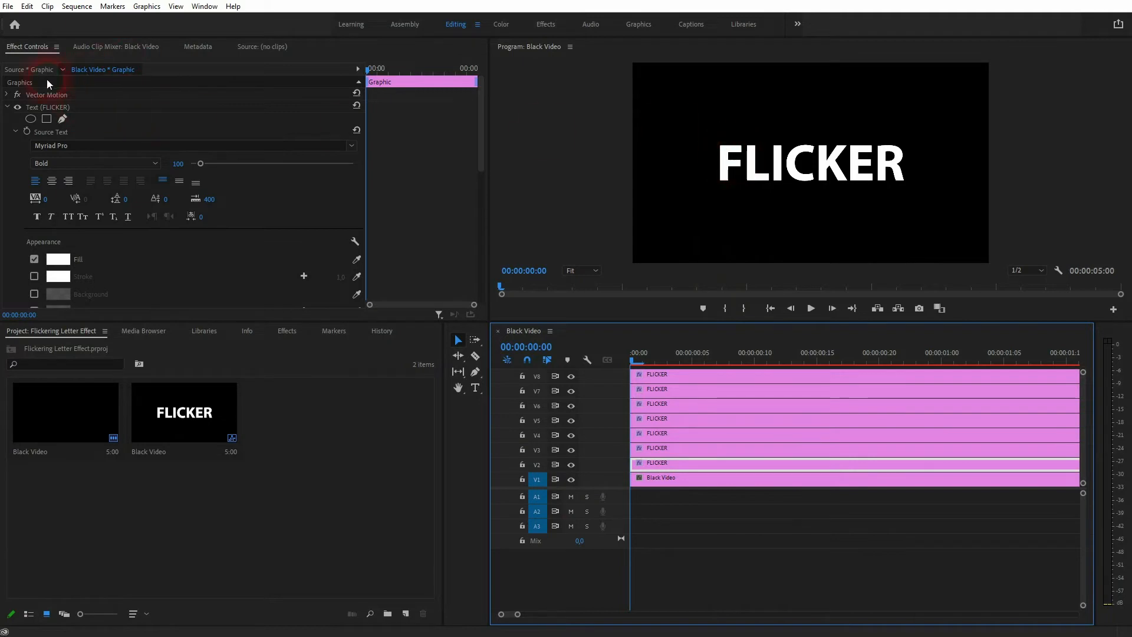
pyautogui.click(10, 107)
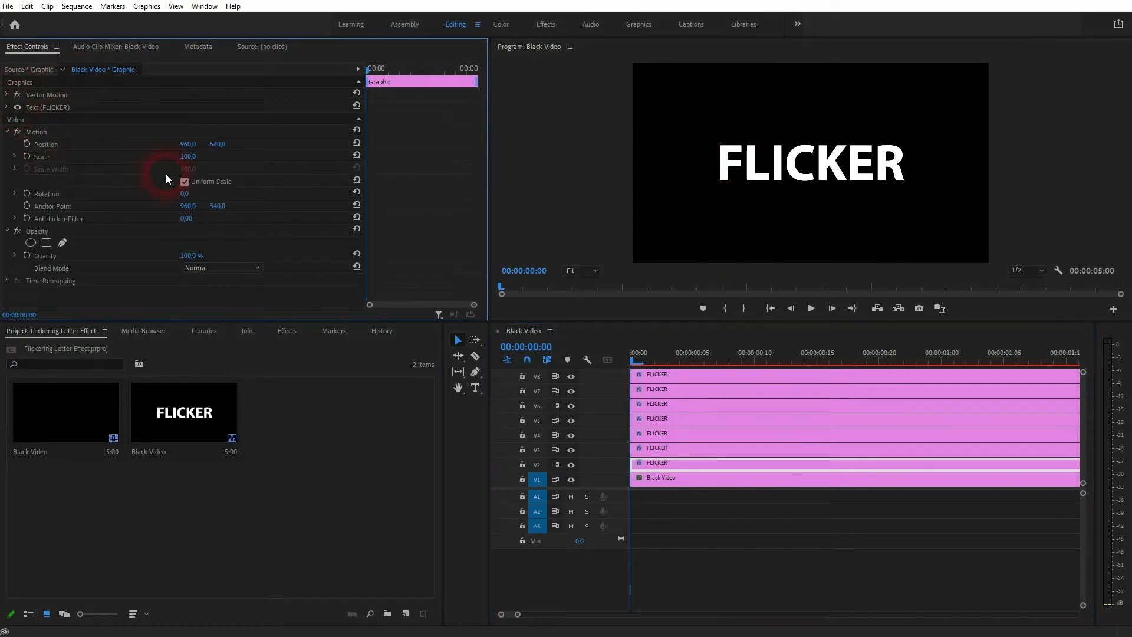
pyautogui.click(44, 232)
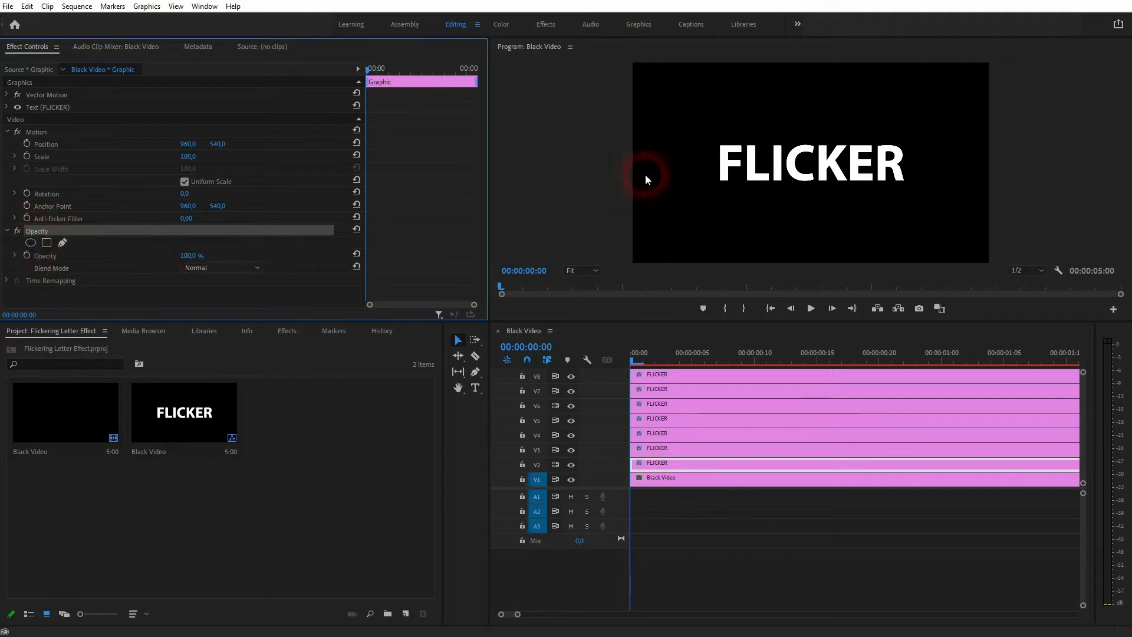
pyautogui.click(585, 272)
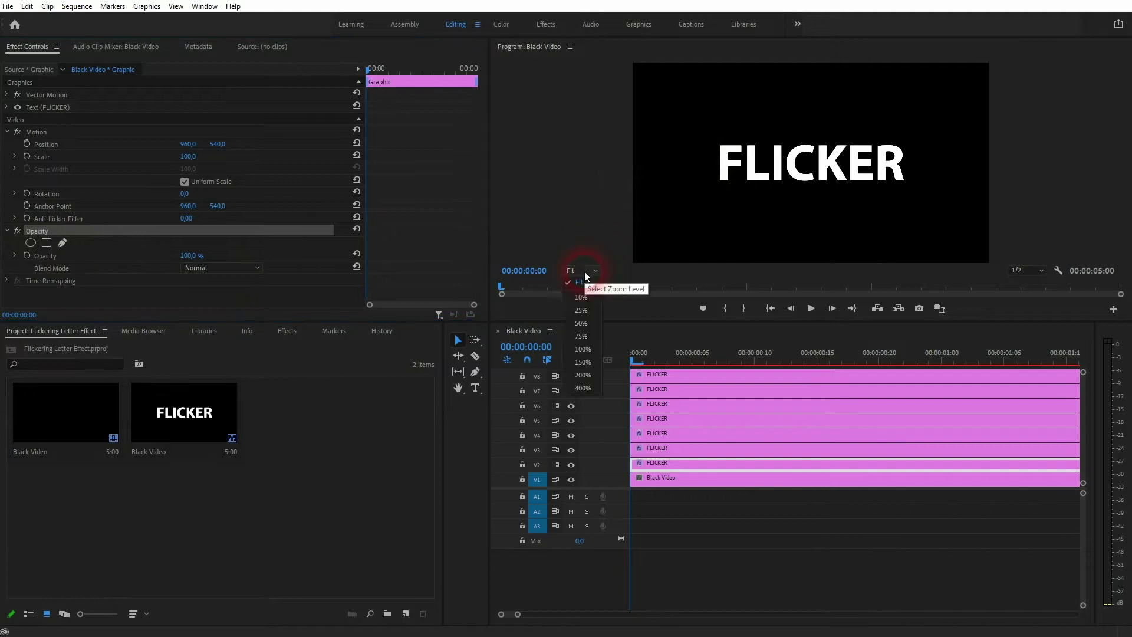
pyautogui.click(593, 346)
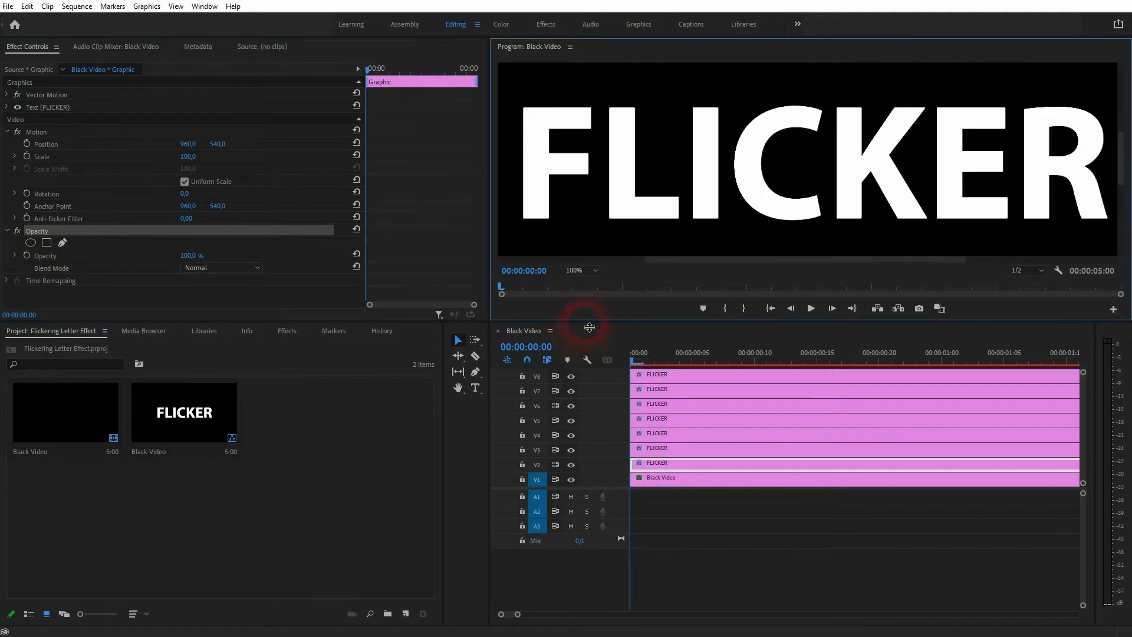
pyautogui.moveTo(680, 260)
pyautogui.mouseDown()
pyautogui.moveTo(668, 259)
pyautogui.moveTo(686, 262)
pyautogui.mouseUp()
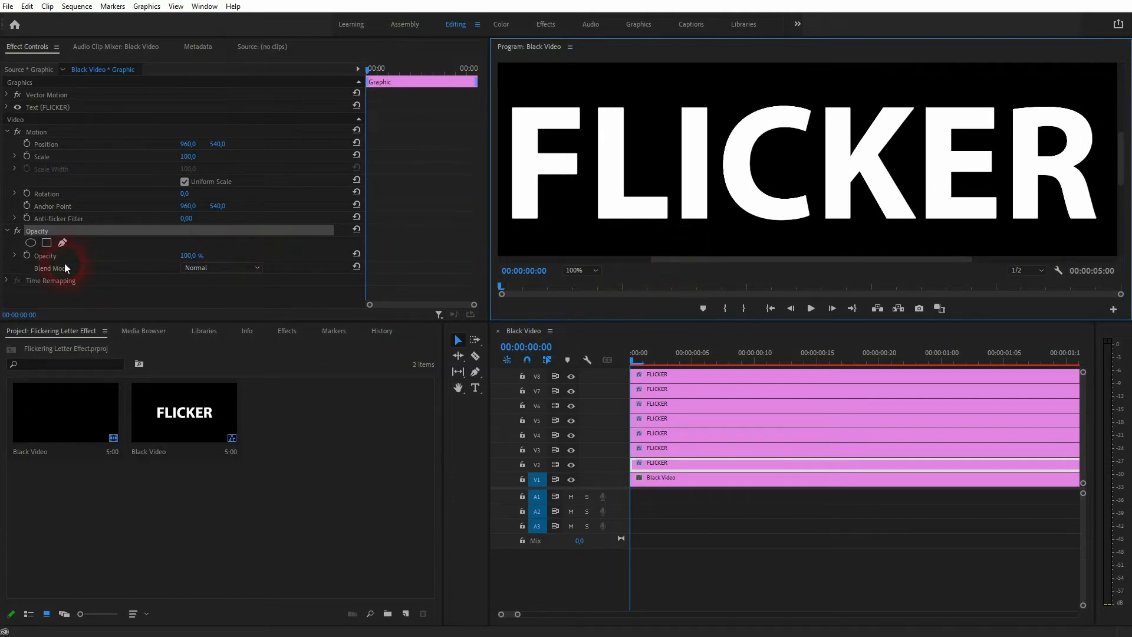
# - Draw a closed opacity pen mask around the letter F on the V2 clip
pyautogui.click(62, 243)
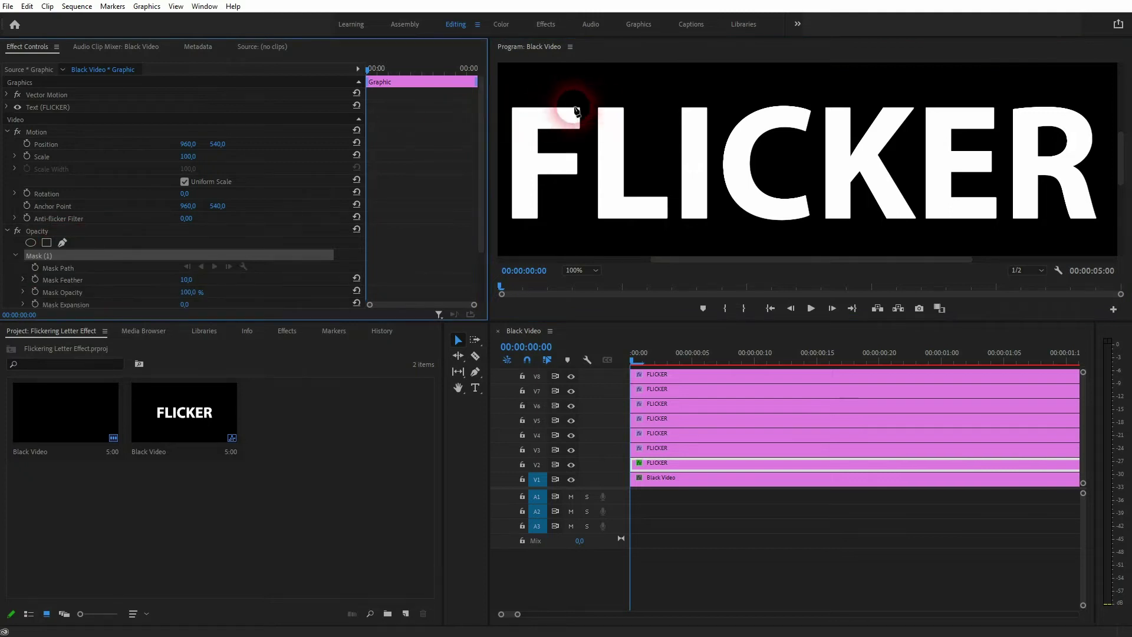
pyautogui.click(505, 86)
pyautogui.click(507, 238)
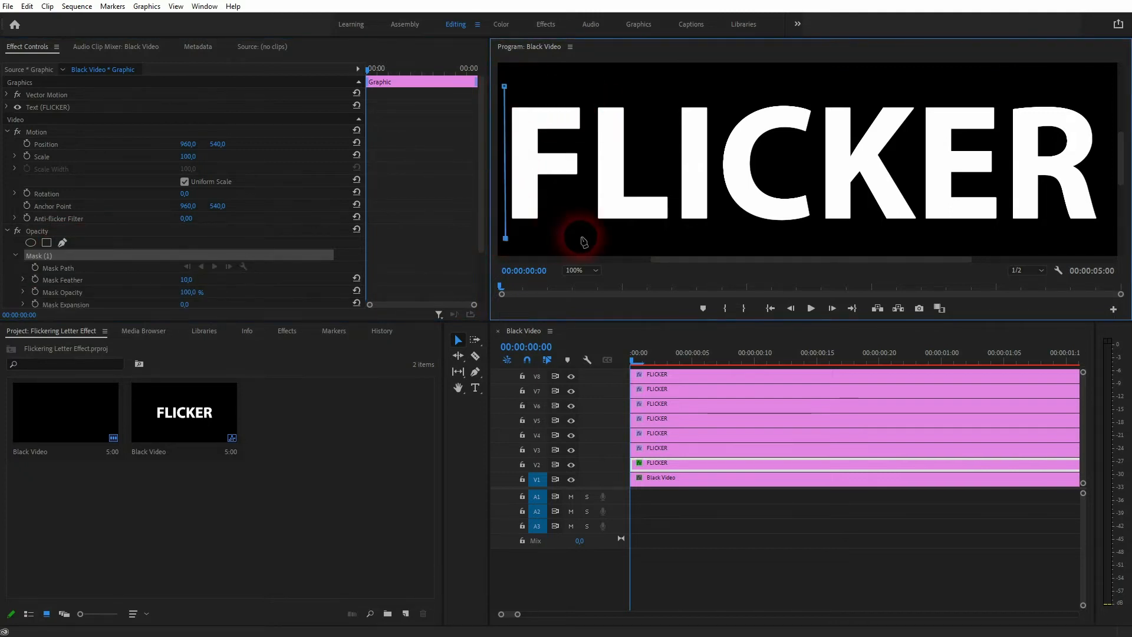
pyautogui.click(581, 237)
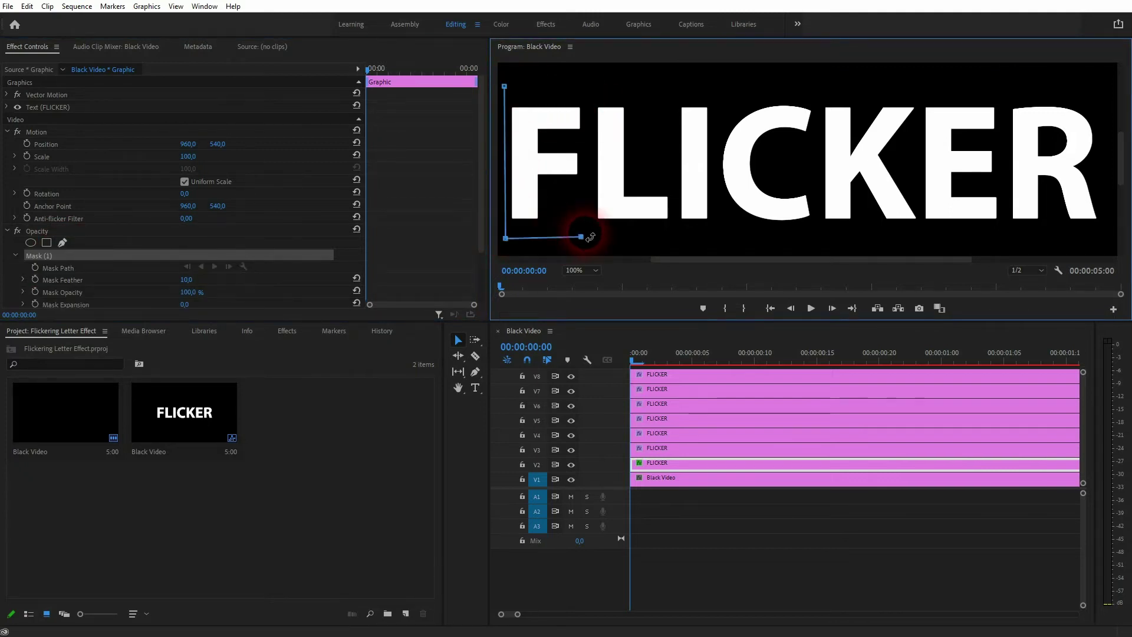
pyautogui.click(588, 90)
pyautogui.click(506, 89)
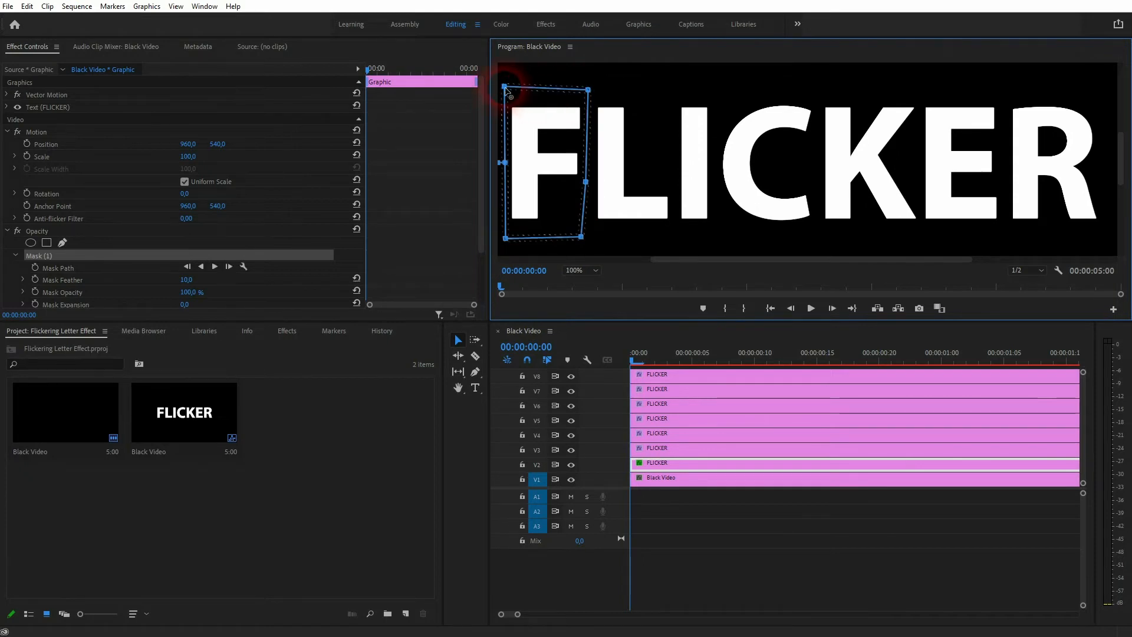
# - Draw a closed opacity mask around the letter L on the V3 clip
pyautogui.click(667, 449)
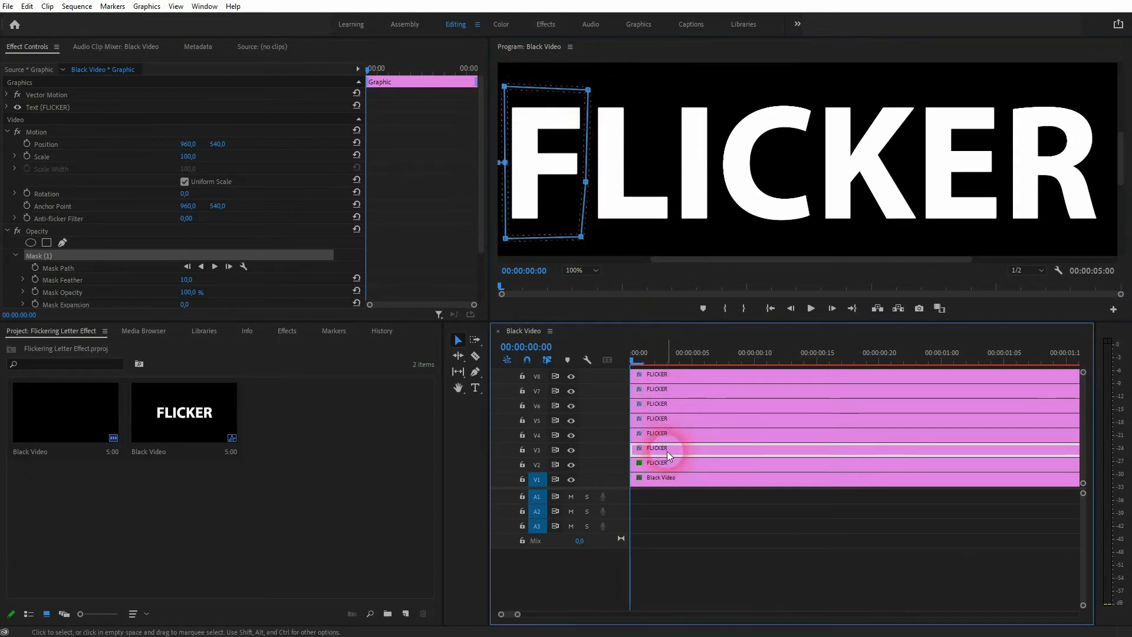
pyautogui.click(7, 107)
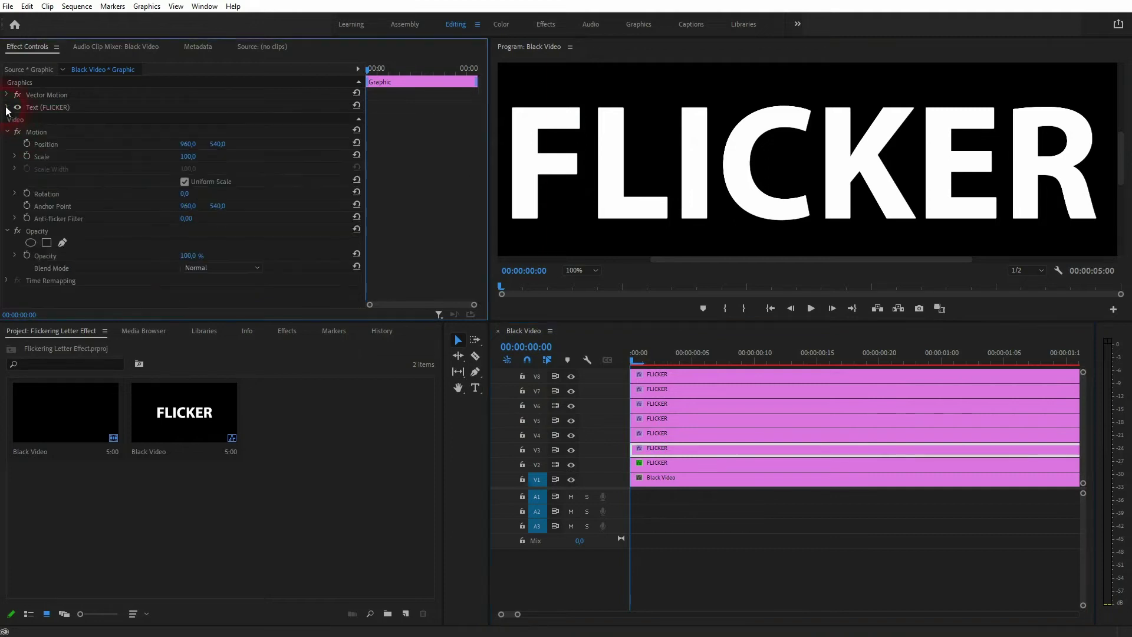
pyautogui.click(62, 244)
pyautogui.click(588, 86)
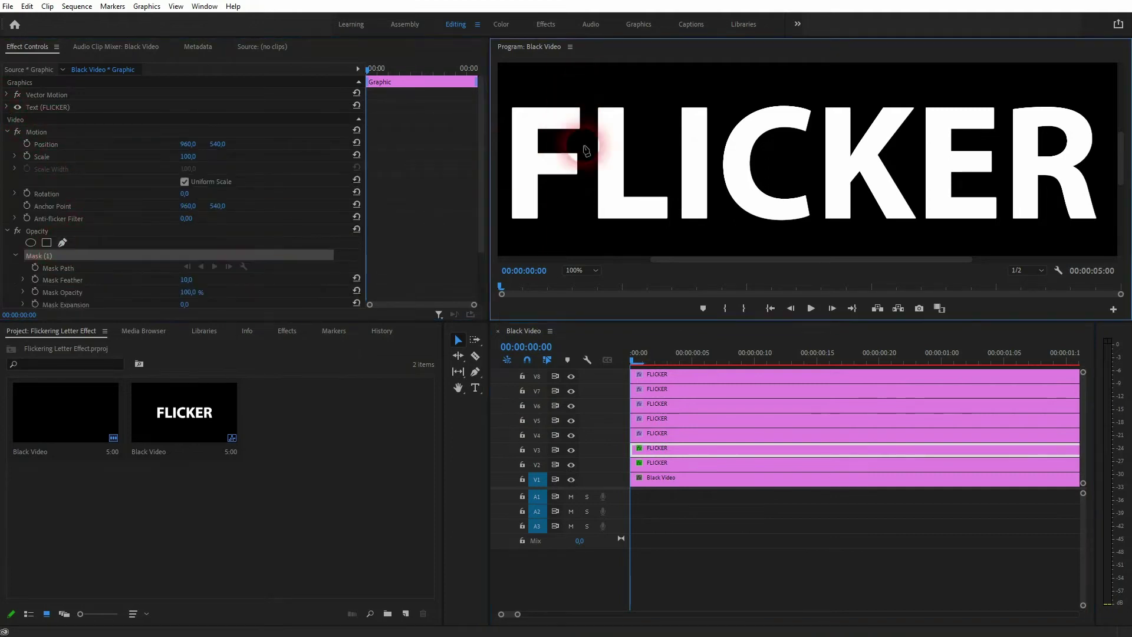
pyautogui.click(587, 240)
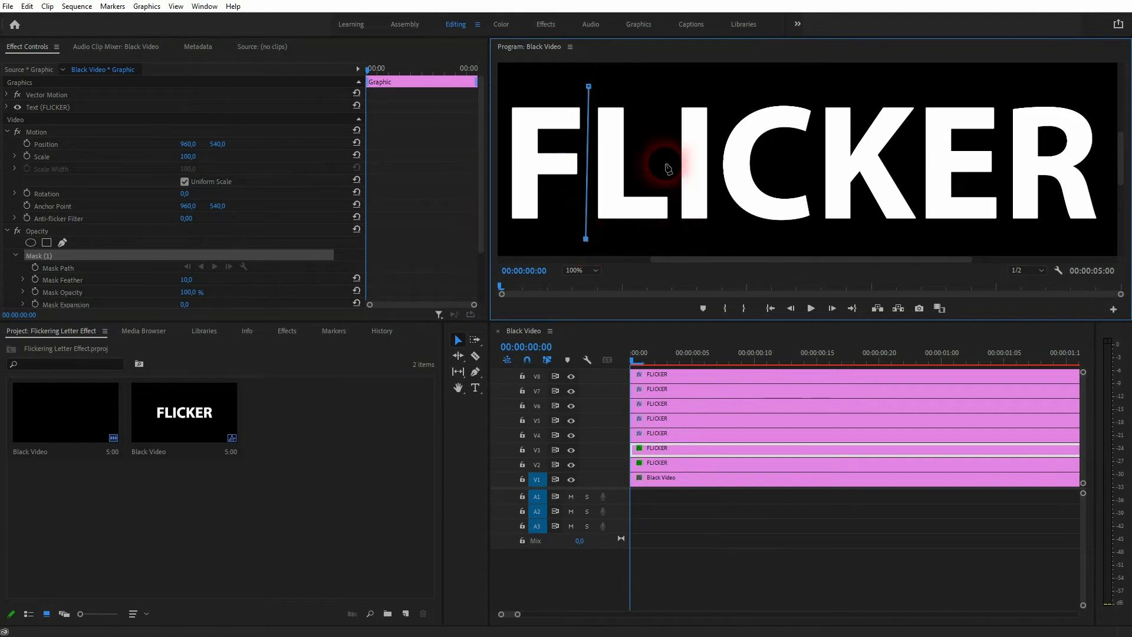
pyautogui.click(666, 89)
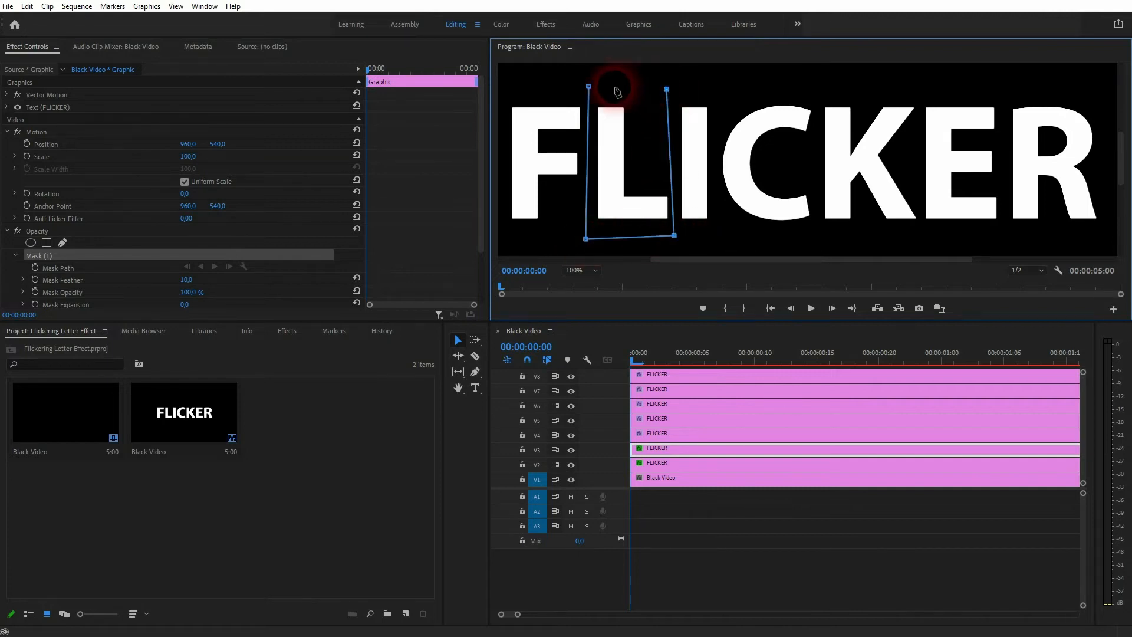
pyautogui.click(587, 89)
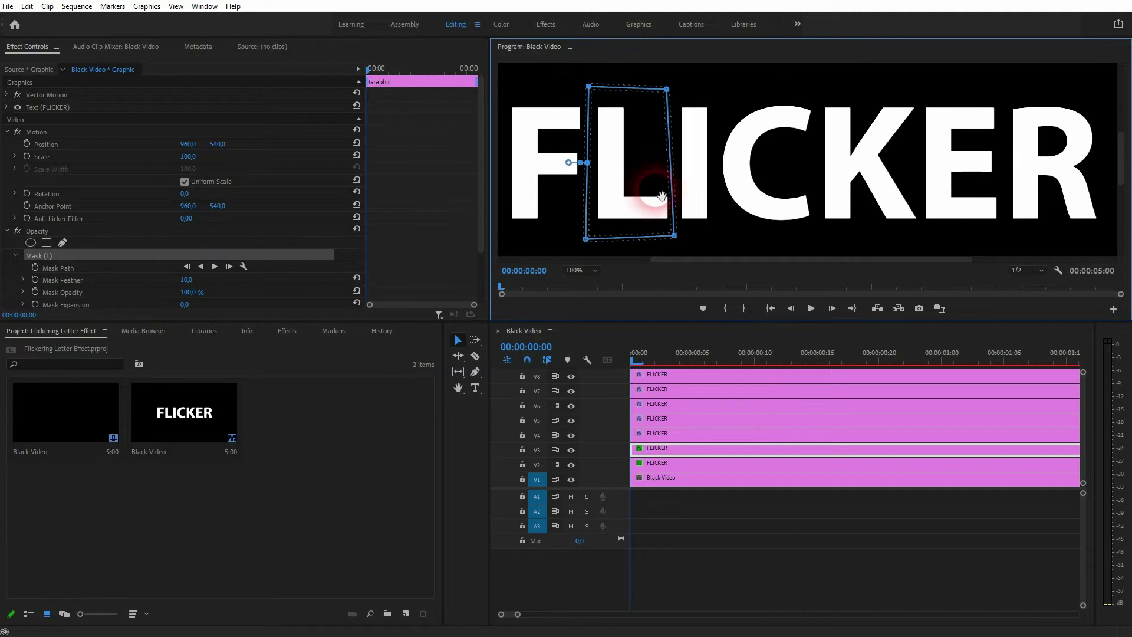
# - Draw a closed opacity mask around the letter I on the V4 clip
pyautogui.click(684, 431)
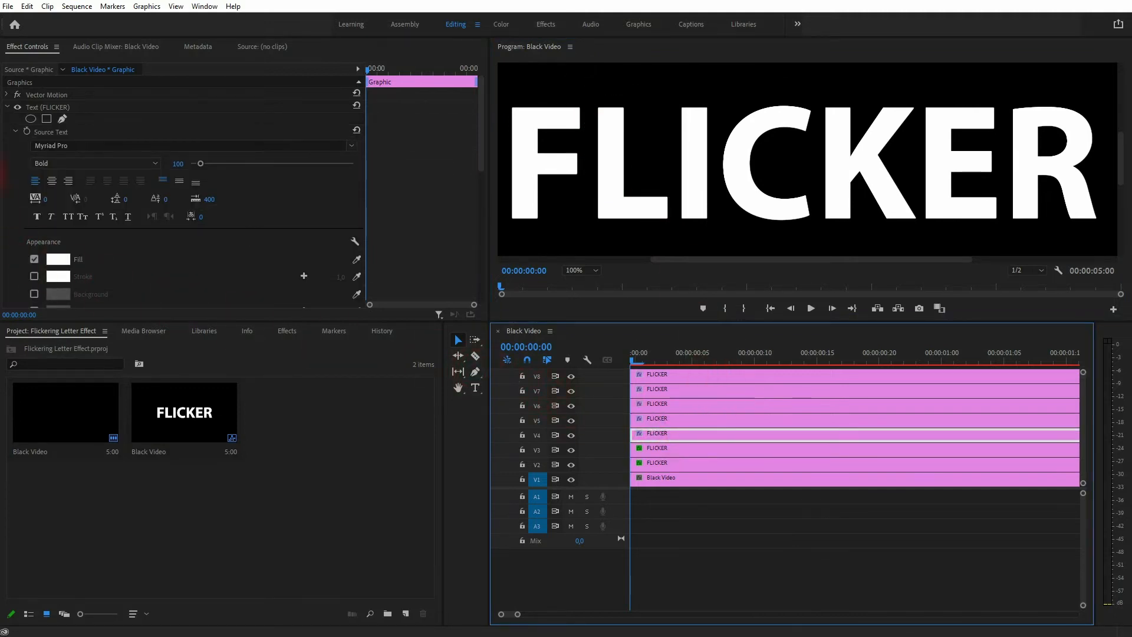
pyautogui.click(8, 107)
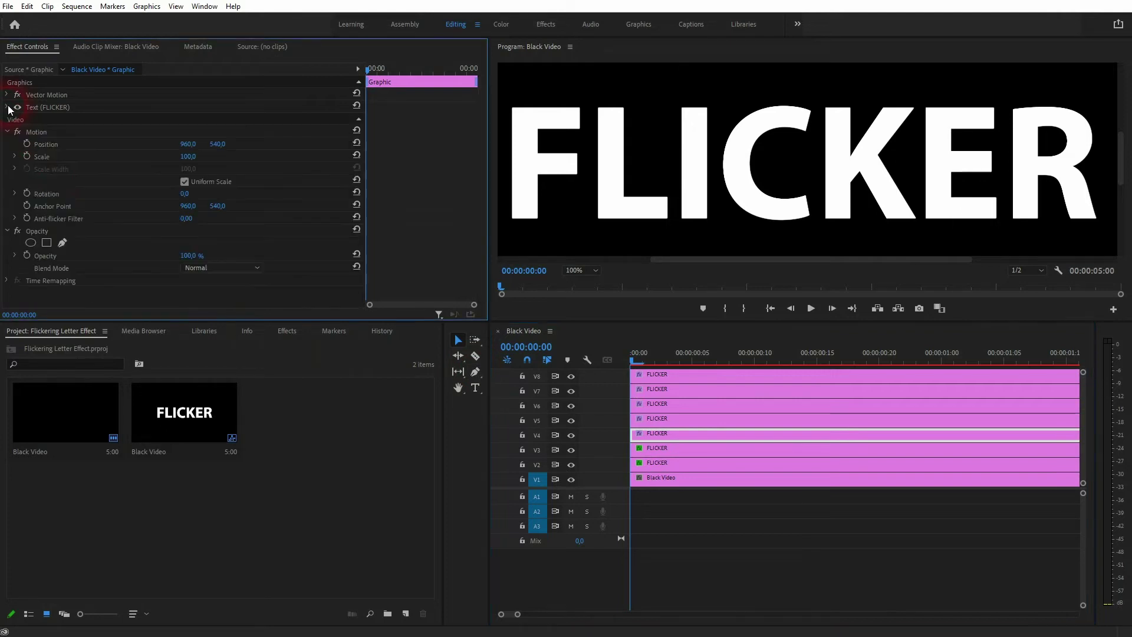
pyautogui.click(33, 232)
pyautogui.click(62, 243)
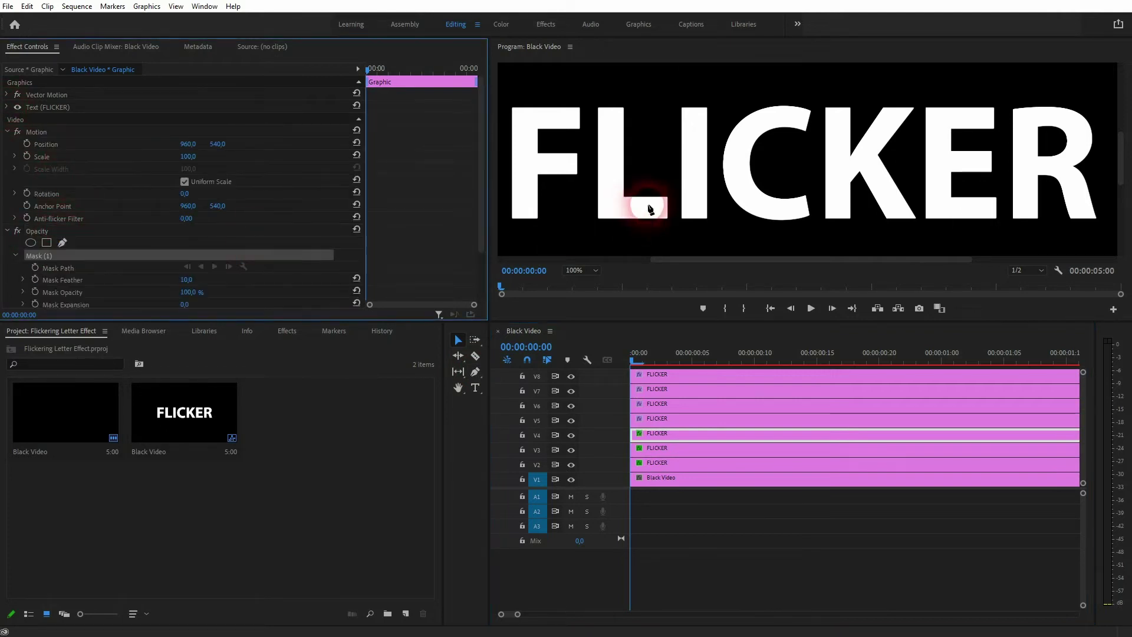
pyautogui.click(675, 91)
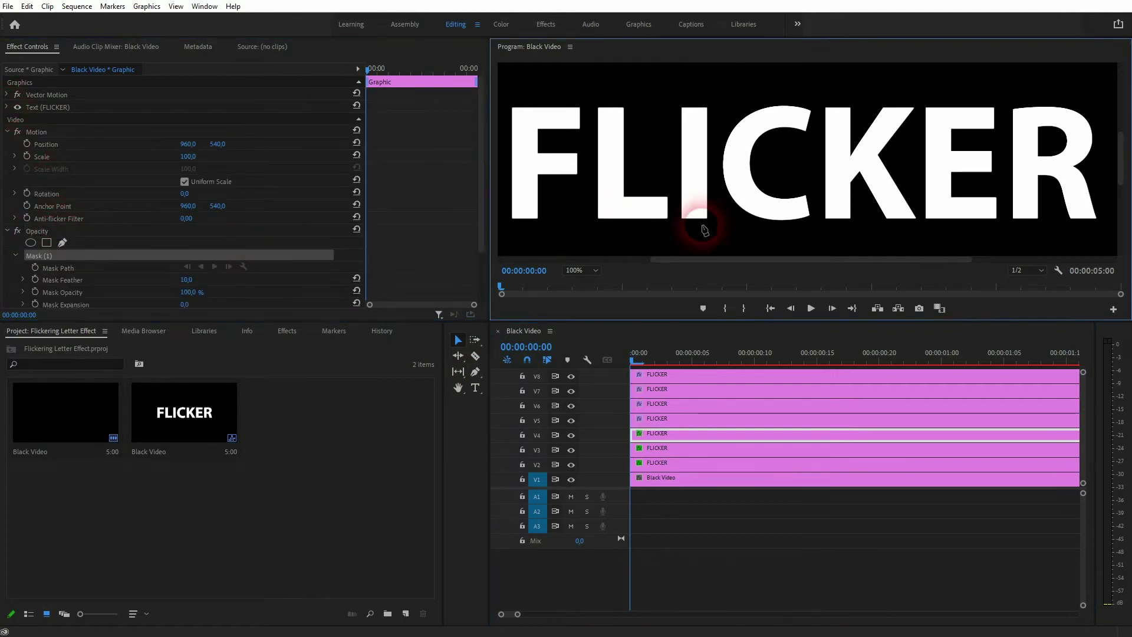
pyautogui.click(674, 242)
pyautogui.click(720, 244)
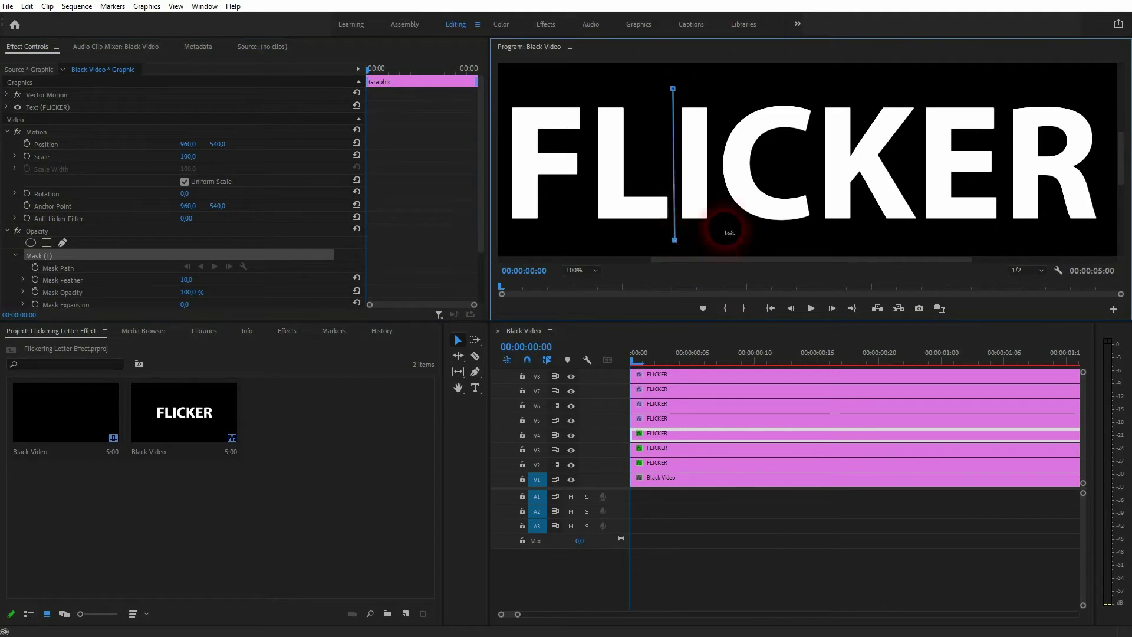
pyautogui.click(715, 84)
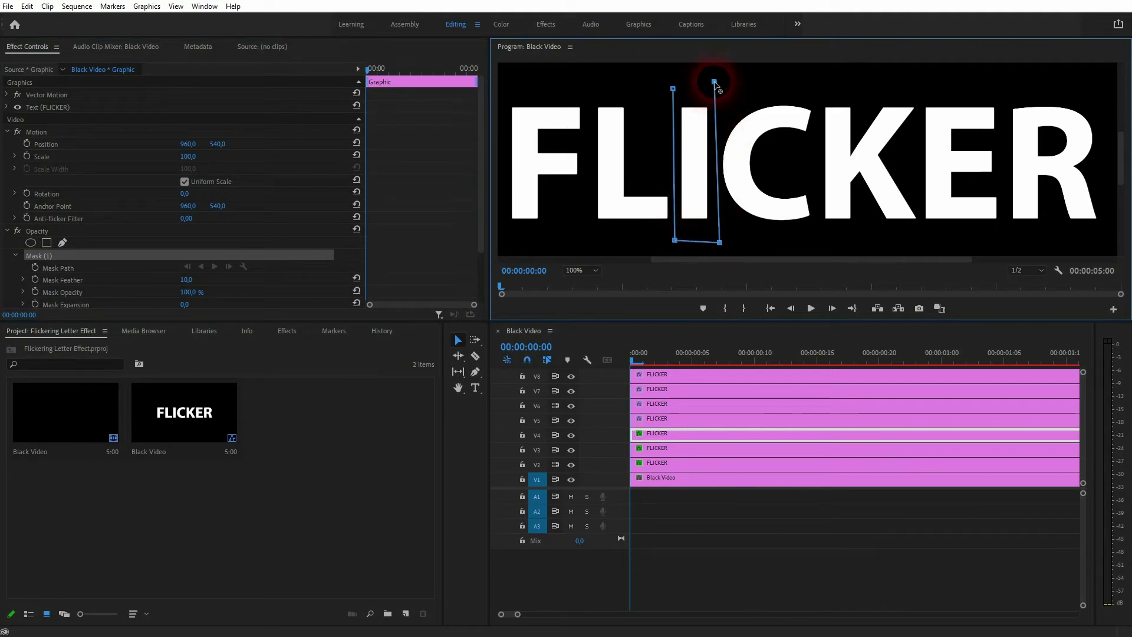
pyautogui.click(674, 90)
# - Draw a closed opacity mask around the letter C on the V5 clip
pyautogui.click(710, 418)
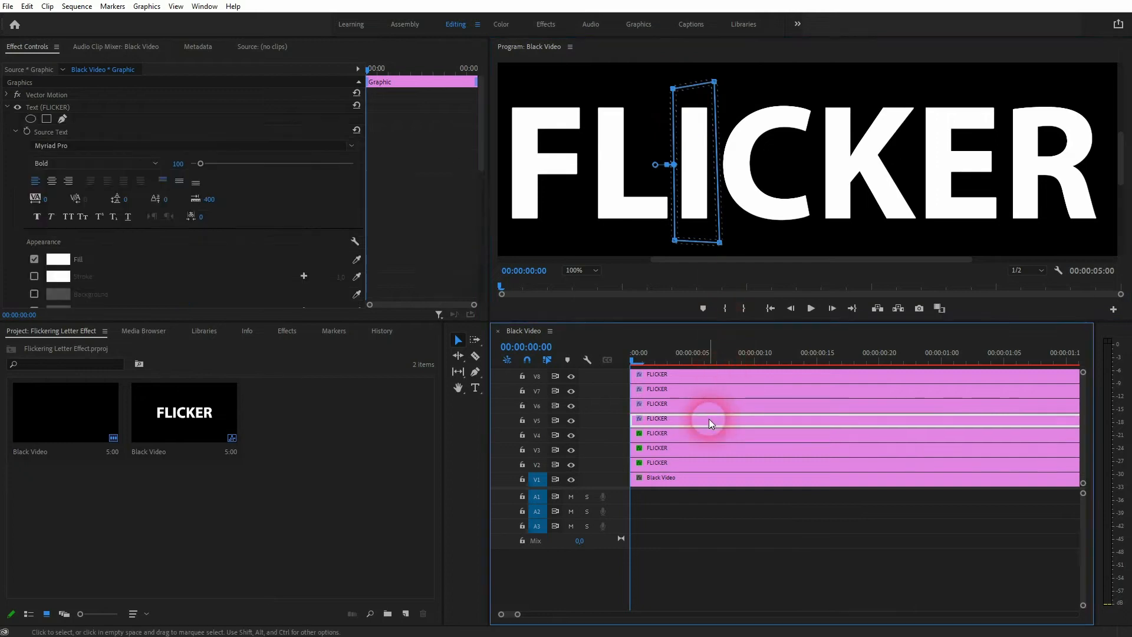
pyautogui.click(62, 118)
pyautogui.click(718, 98)
pyautogui.click(721, 235)
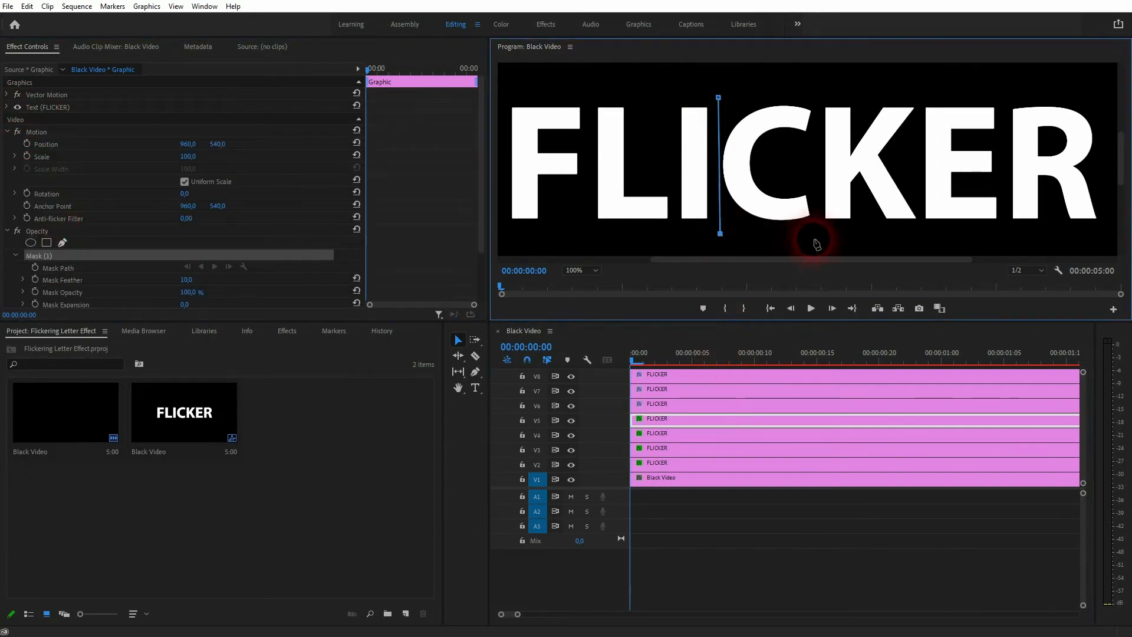
pyautogui.click(813, 237)
pyautogui.click(812, 168)
pyautogui.click(824, 118)
# - Draw a closed opacity mask around the letter K on the V6 clip
pyautogui.click(718, 98)
pyautogui.click(709, 404)
pyautogui.click(62, 243)
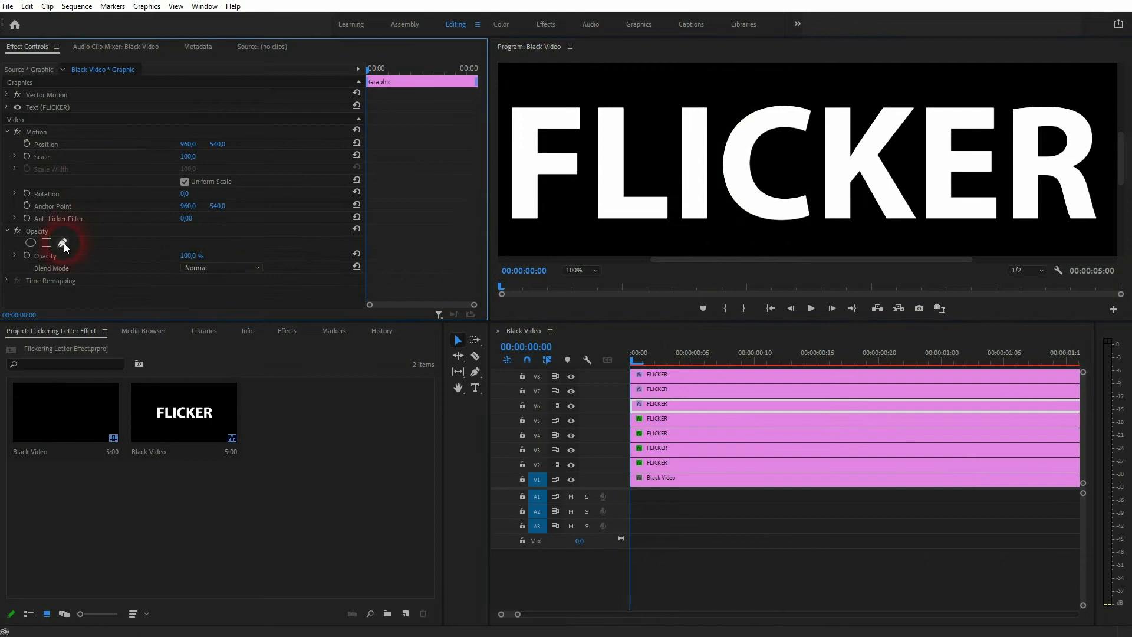
pyautogui.click(820, 88)
pyautogui.click(817, 245)
pyautogui.click(883, 246)
pyautogui.click(944, 184)
pyautogui.click(937, 71)
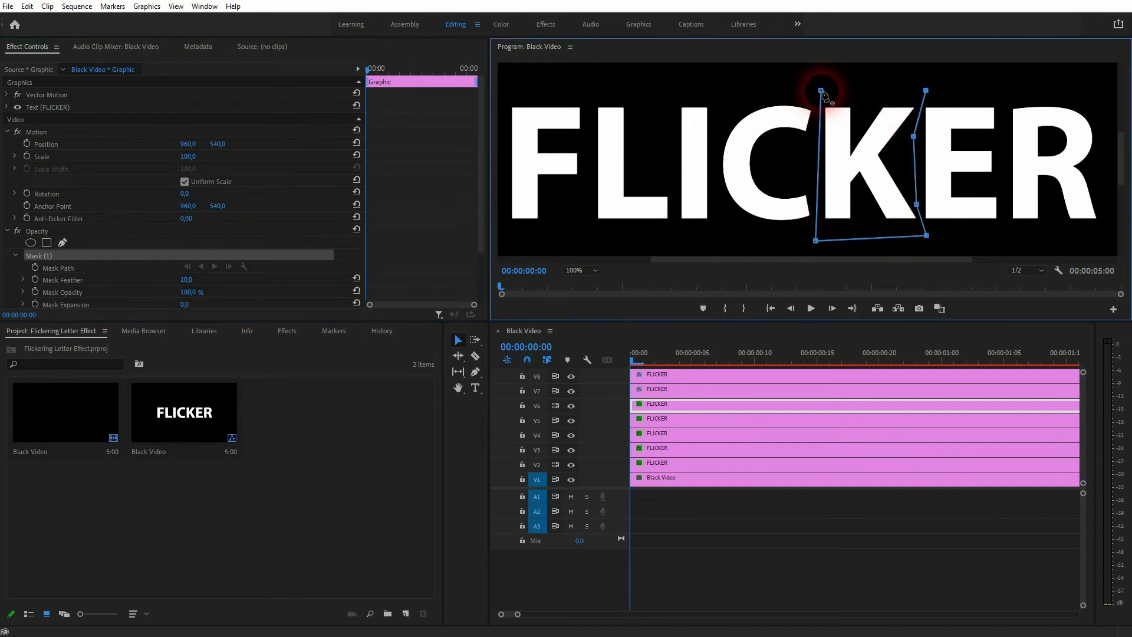
pyautogui.click(820, 89)
# - Draw a closed opacity mask around the letter E on the V7 clip
pyautogui.click(690, 390)
pyautogui.click(62, 242)
pyautogui.click(922, 99)
pyautogui.click(922, 235)
pyautogui.click(1004, 235)
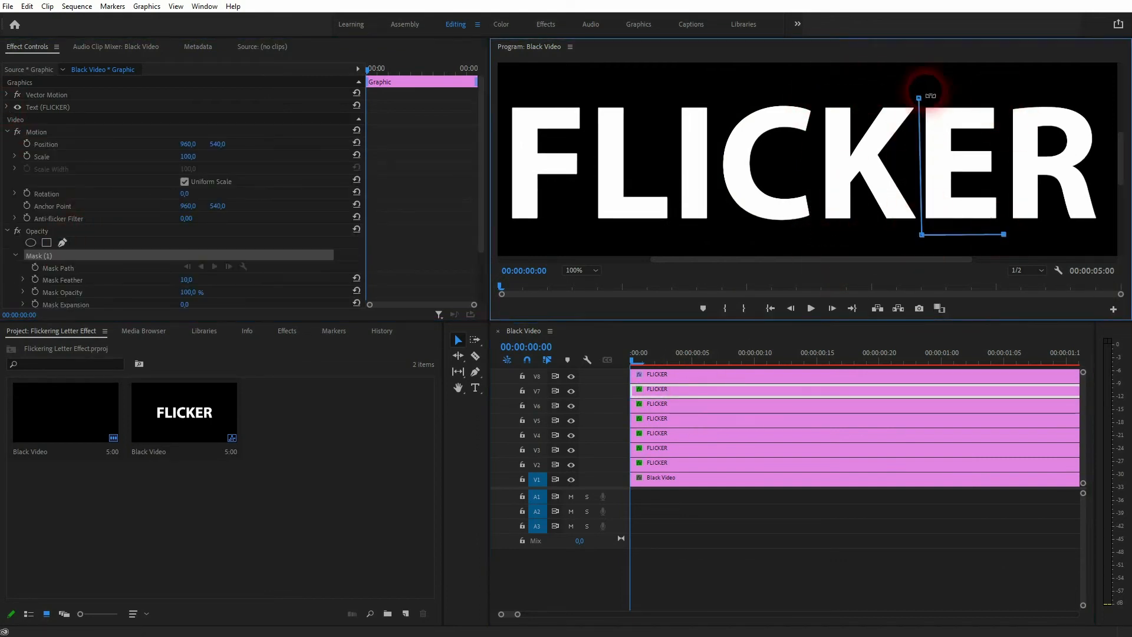
pyautogui.click(1000, 94)
pyautogui.click(921, 100)
# - Draw a closed opacity mask around the letter R on the V8 clip
pyautogui.click(672, 374)
pyautogui.click(62, 243)
pyautogui.click(1008, 99)
pyautogui.click(1010, 228)
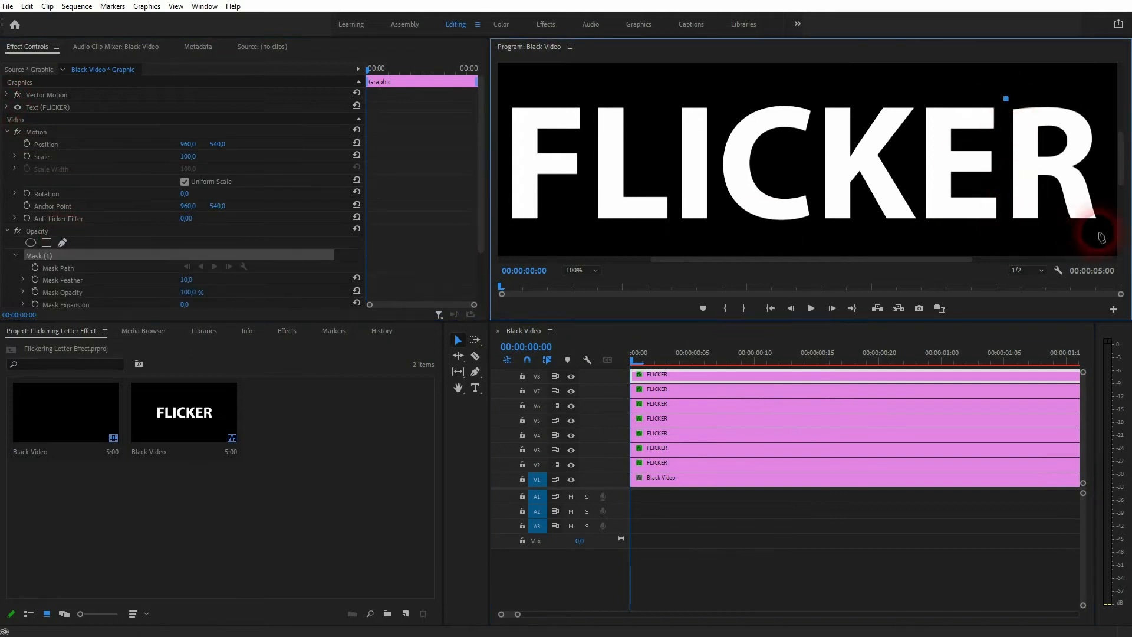
pyautogui.click(1104, 229)
pyautogui.click(1096, 96)
pyautogui.click(1009, 99)
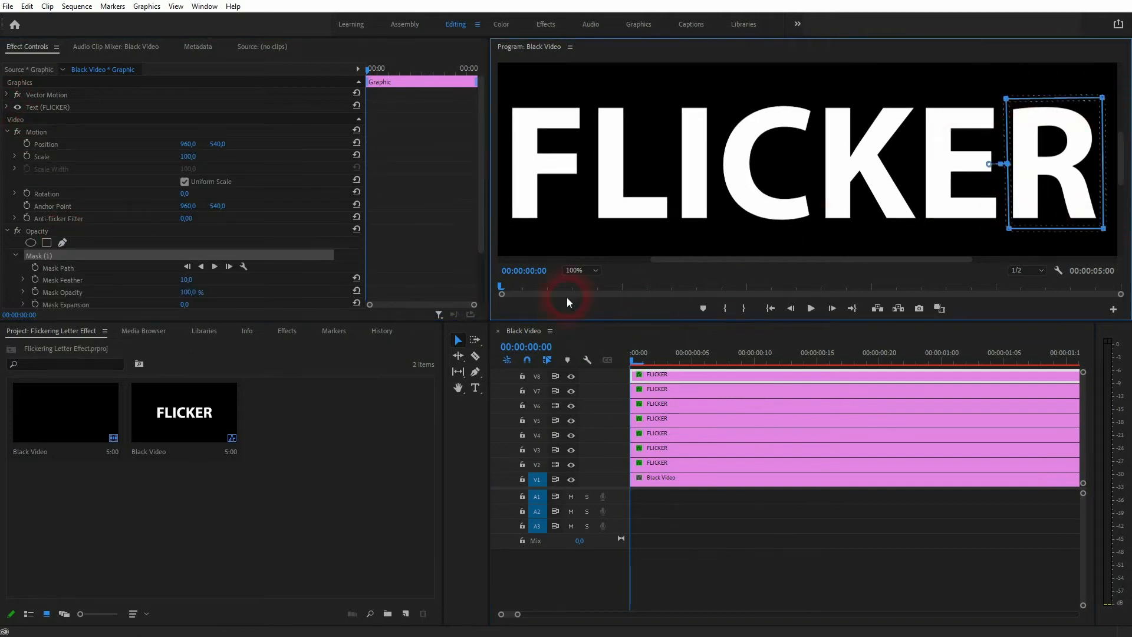
pyautogui.click(458, 340)
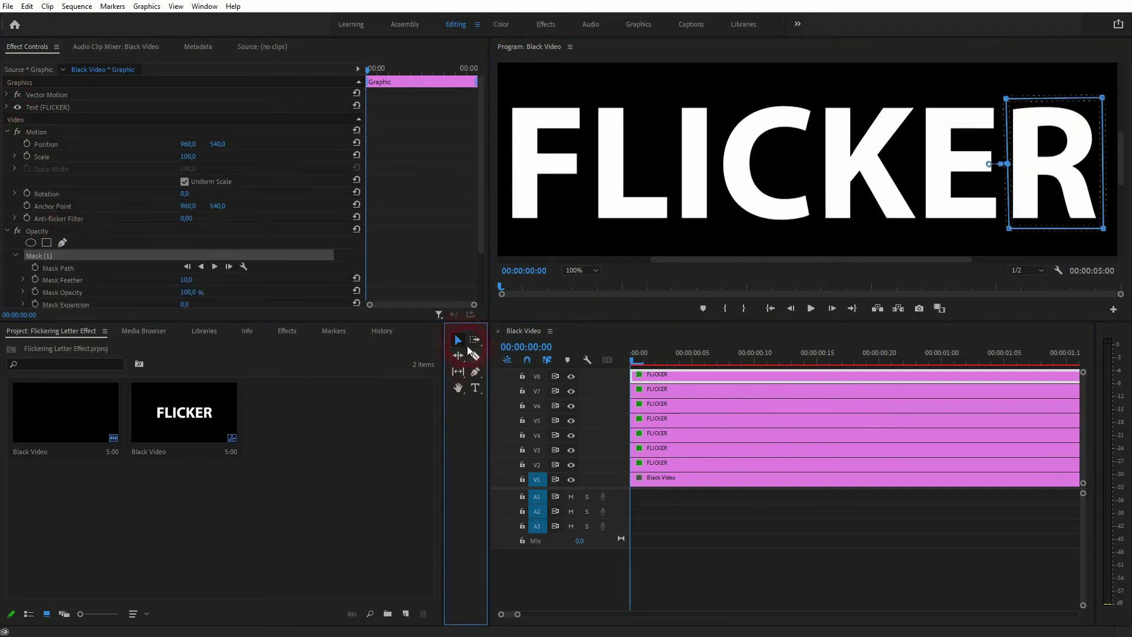
pyautogui.click(779, 389)
pyautogui.click(767, 406)
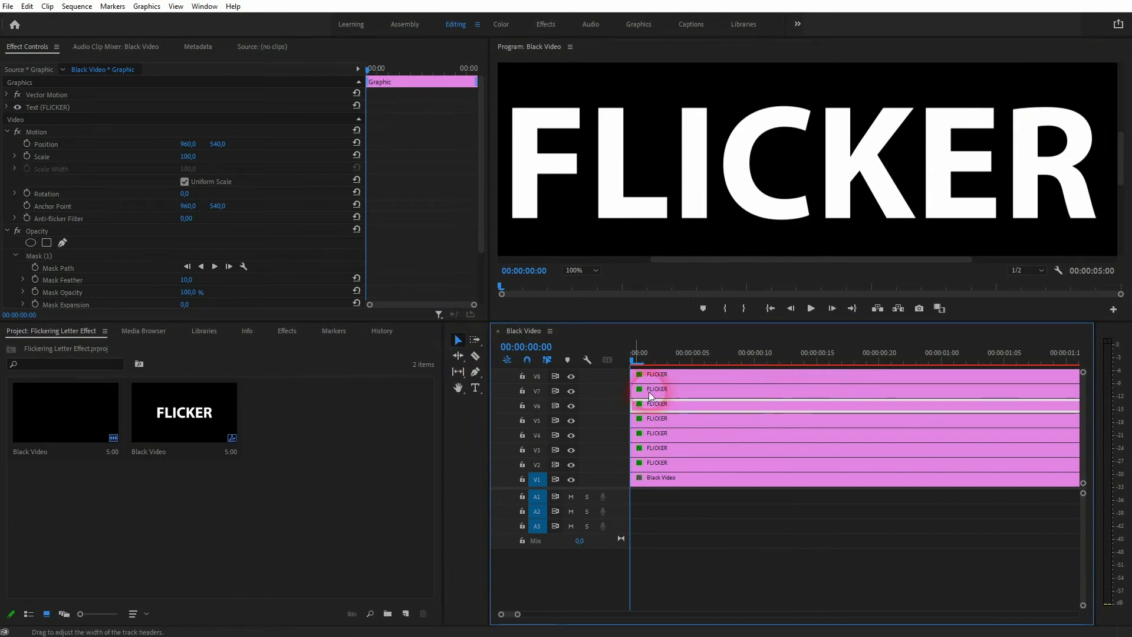
pyautogui.click(570, 376)
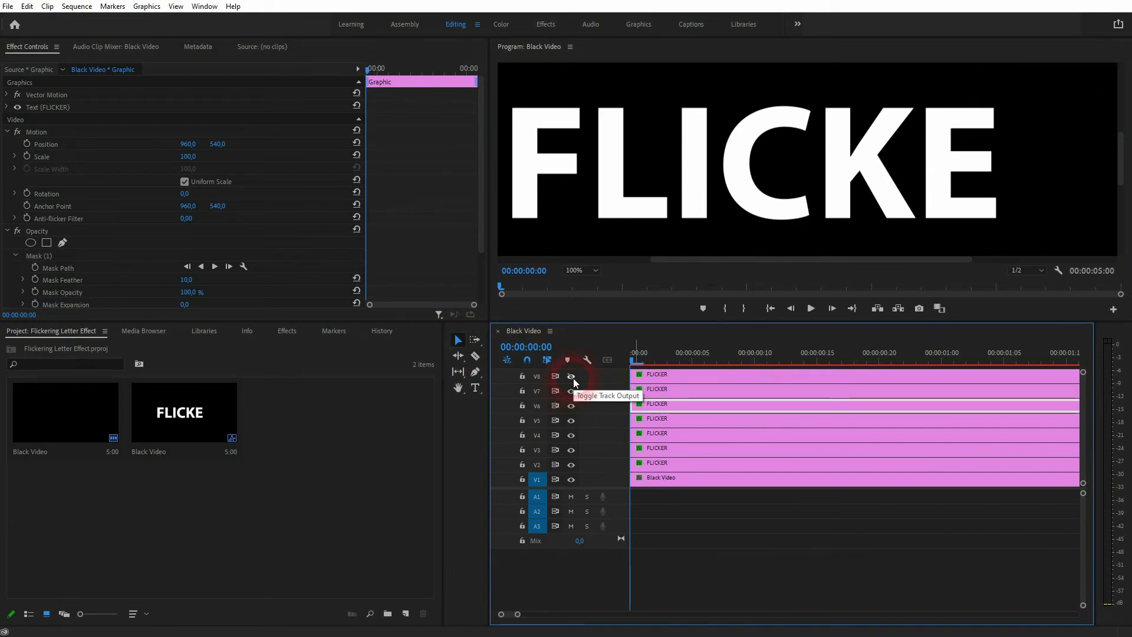
pyautogui.click(570, 391)
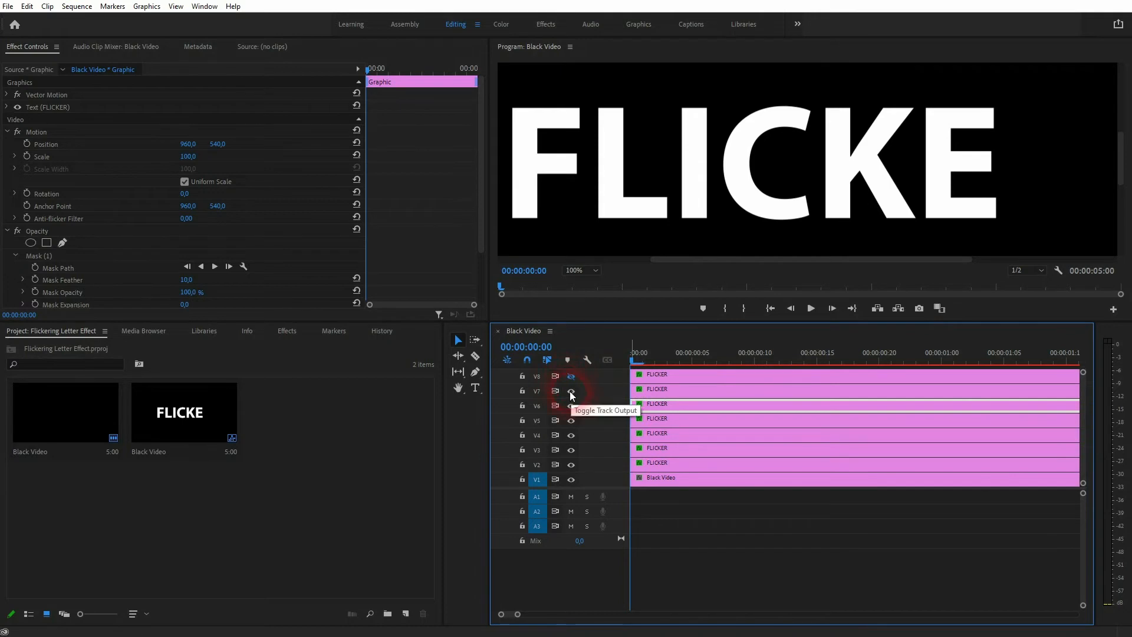
pyautogui.click(571, 377)
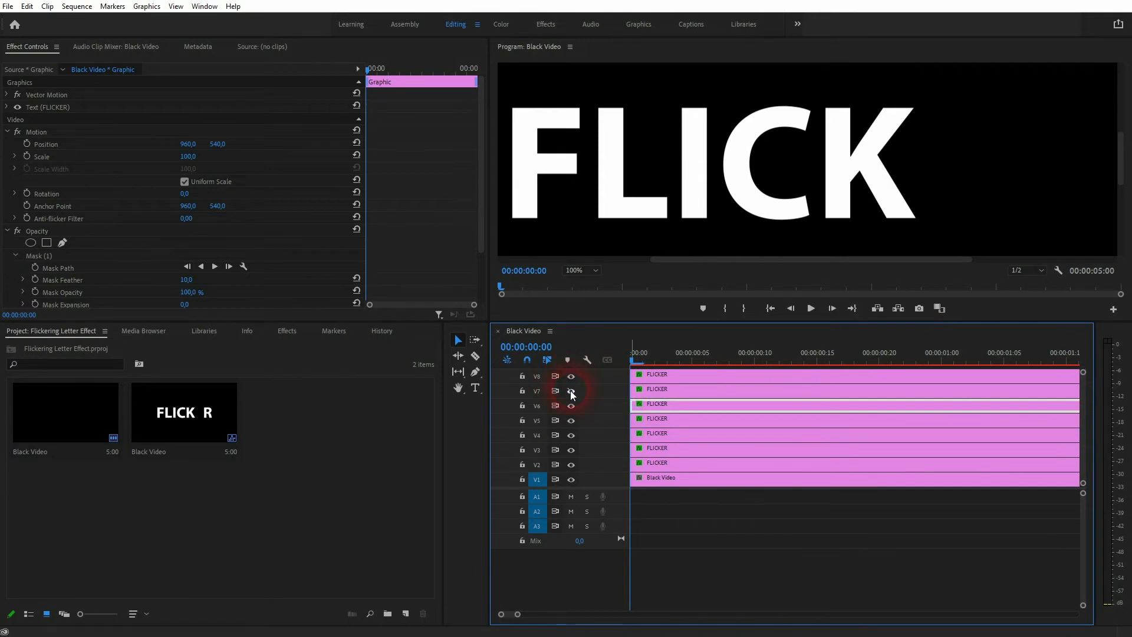
pyautogui.click(571, 467)
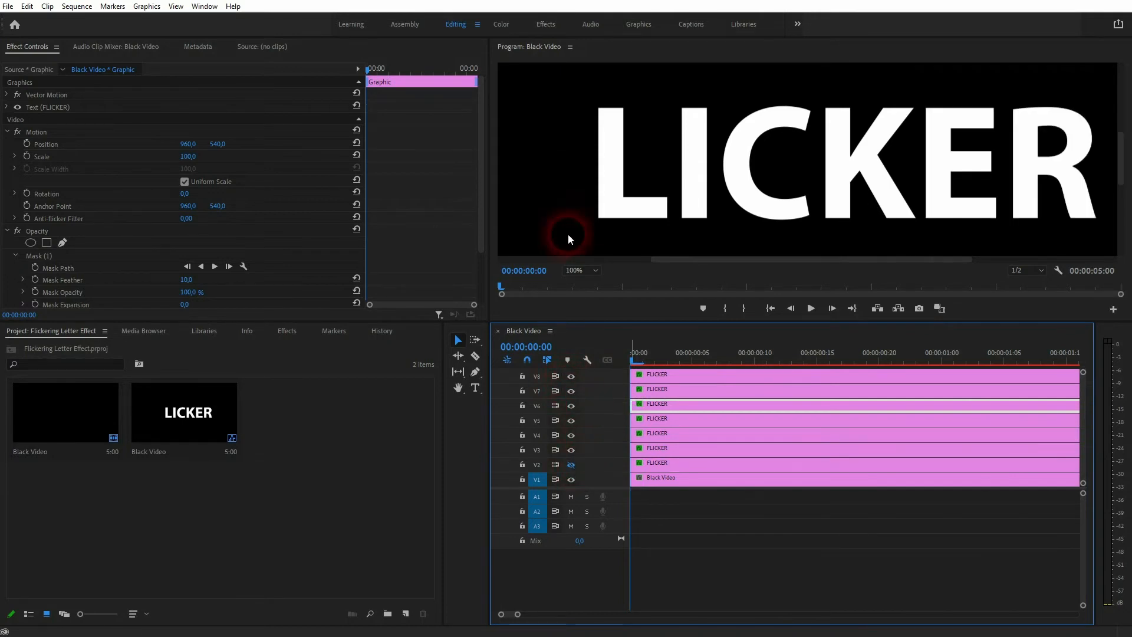
pyautogui.click(570, 465)
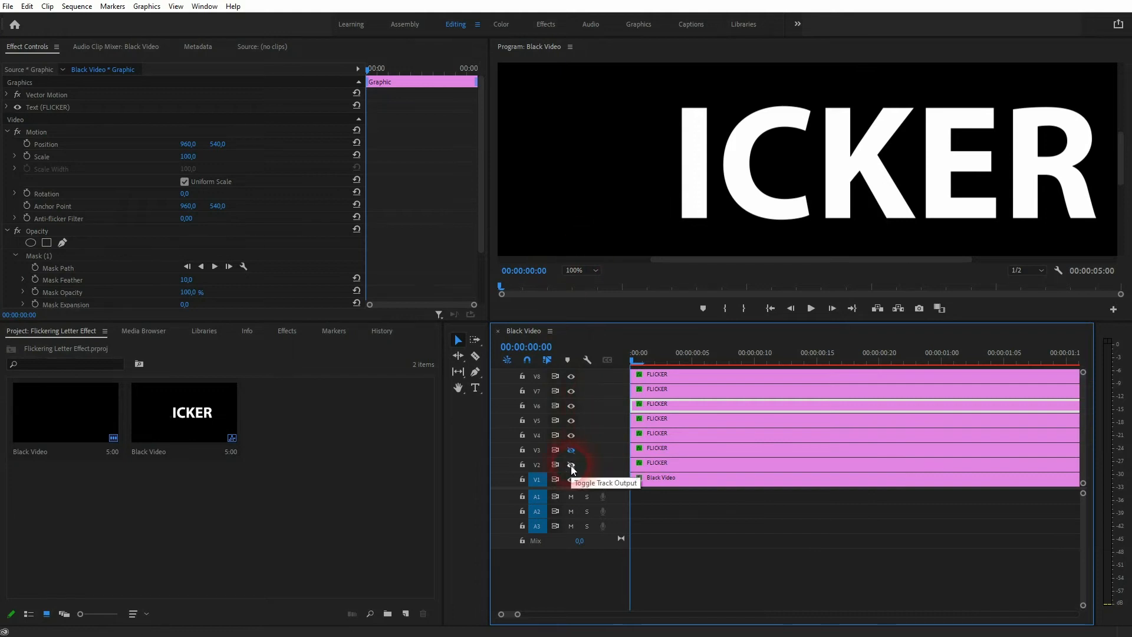
pyautogui.click(571, 450)
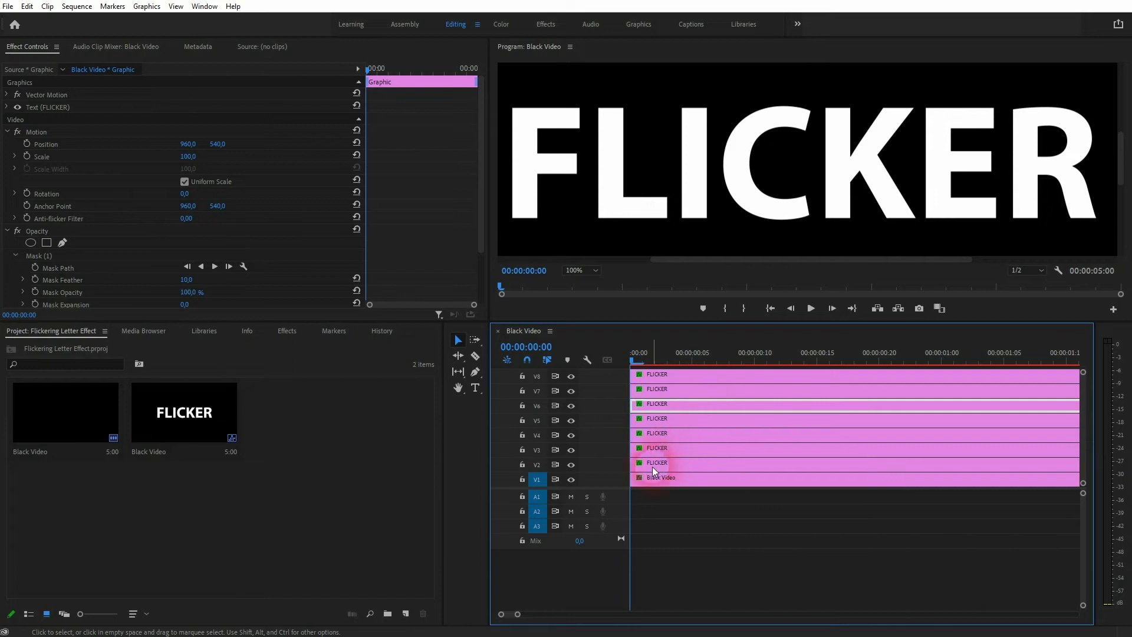
# - Delay the F, E and R letter clips by a few frames each so their starts are staggered
pyautogui.moveTo(652, 466)
pyautogui.mouseDown()
pyautogui.moveTo(708, 451)
pyautogui.moveTo(672, 438)
pyautogui.moveTo(690, 420)
pyautogui.moveTo(751, 405)
pyautogui.mouseUp()
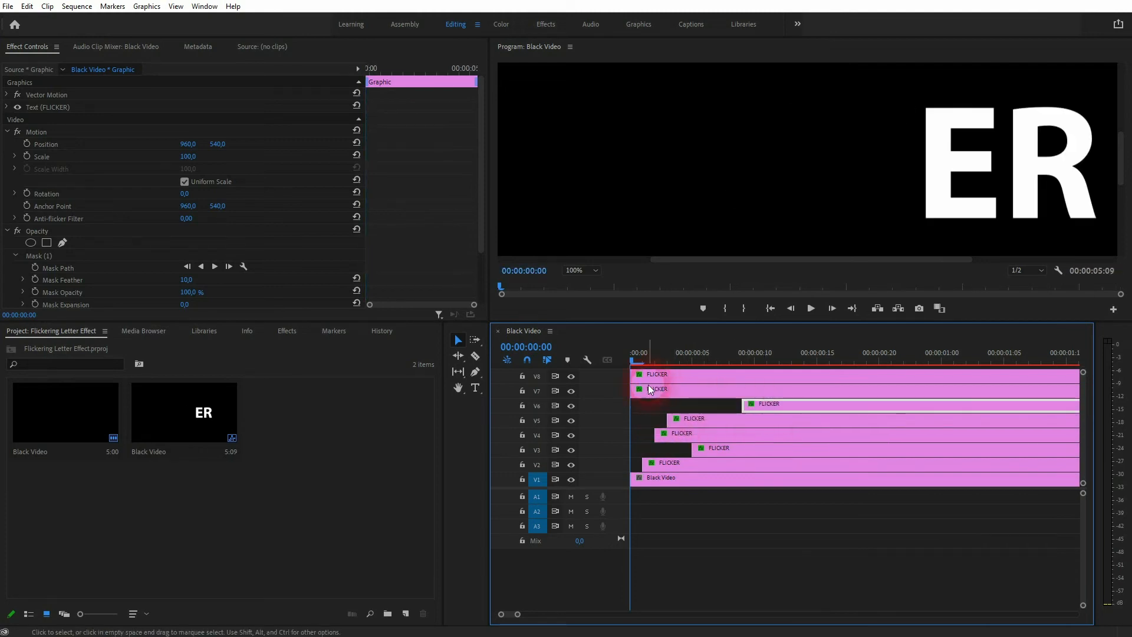
pyautogui.moveTo(650, 389); pyautogui.dragTo(711, 399)
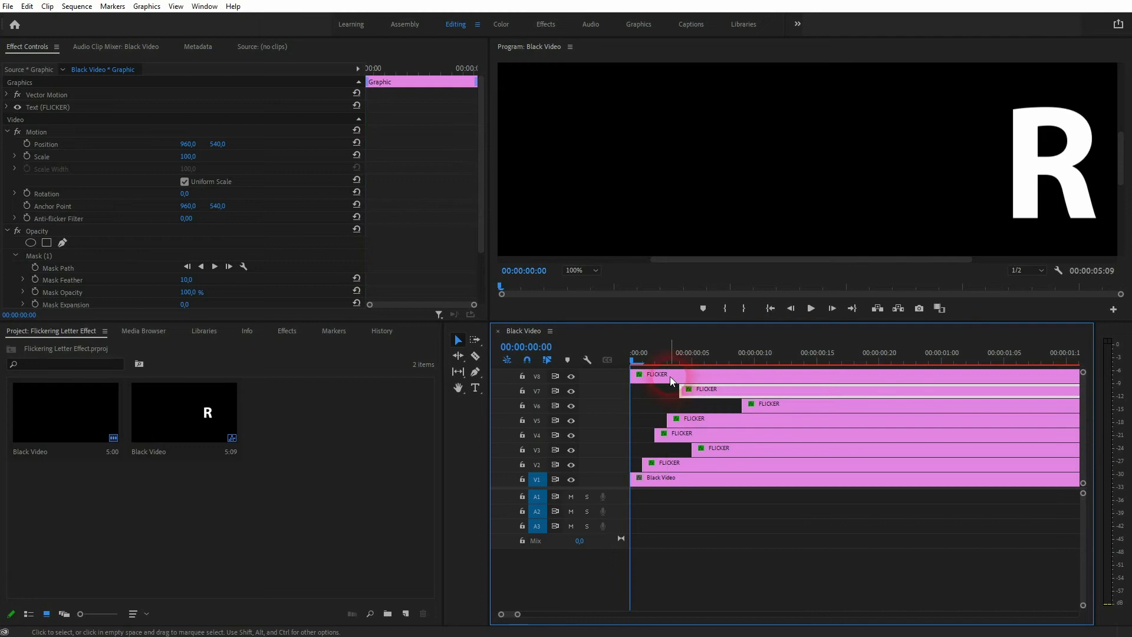
pyautogui.moveTo(670, 381); pyautogui.dragTo(759, 385)
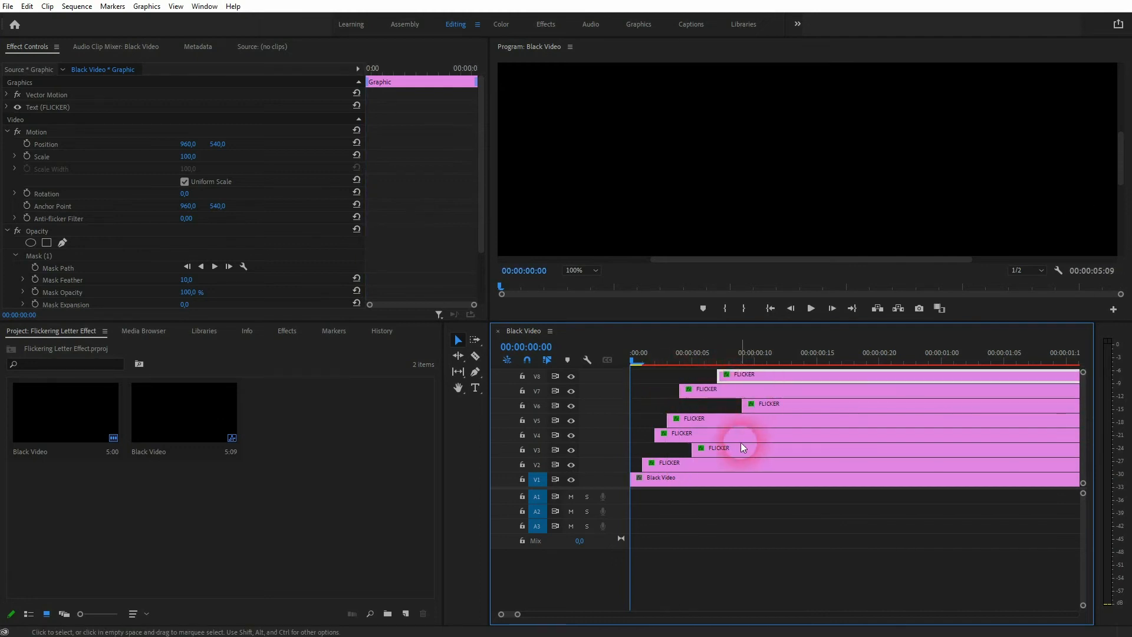
# - Set the Program monitor to Fit and replay the flicker-in from the sequence start
pyautogui.press('space')
pyautogui.click(880, 353)
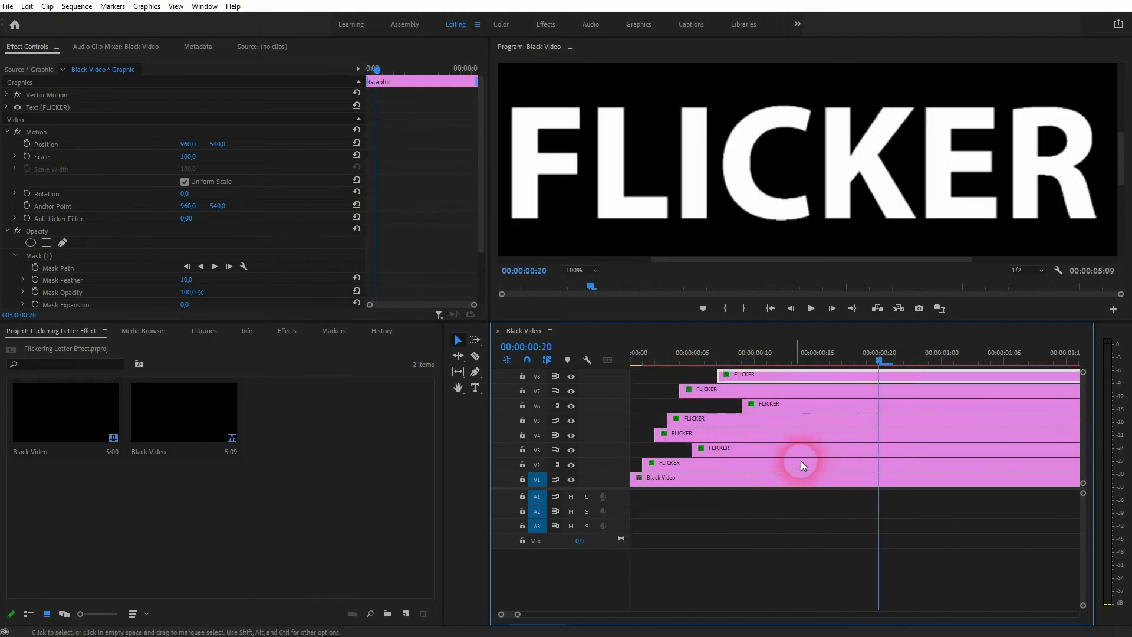
pyautogui.click(593, 270)
pyautogui.click(619, 288)
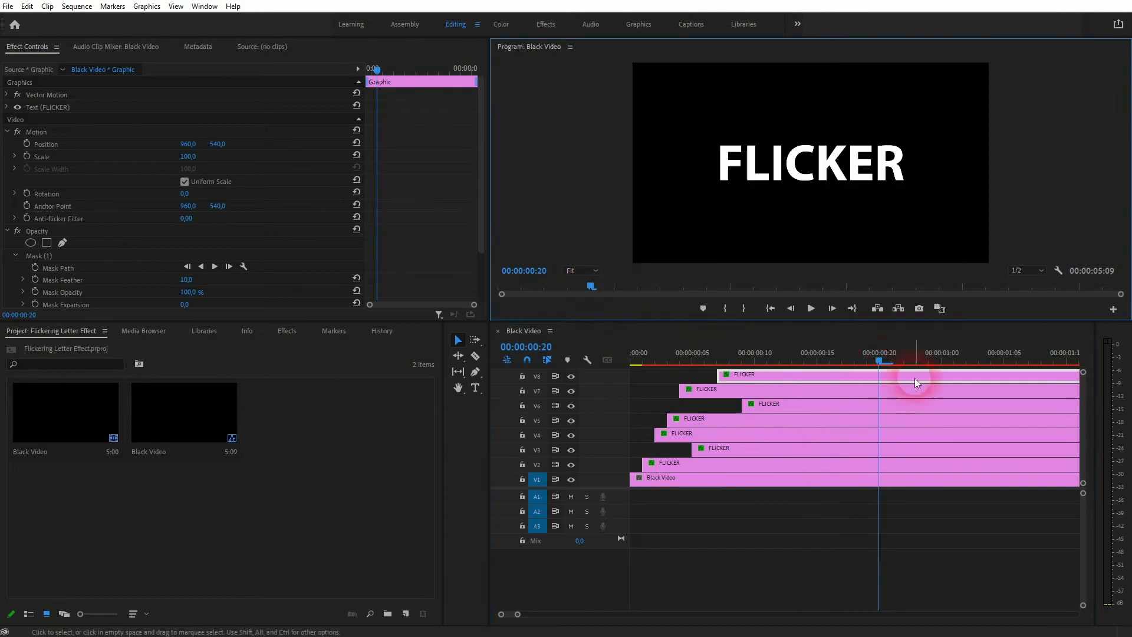
pyautogui.click(882, 371)
pyautogui.press('Home')
pyautogui.press('space')
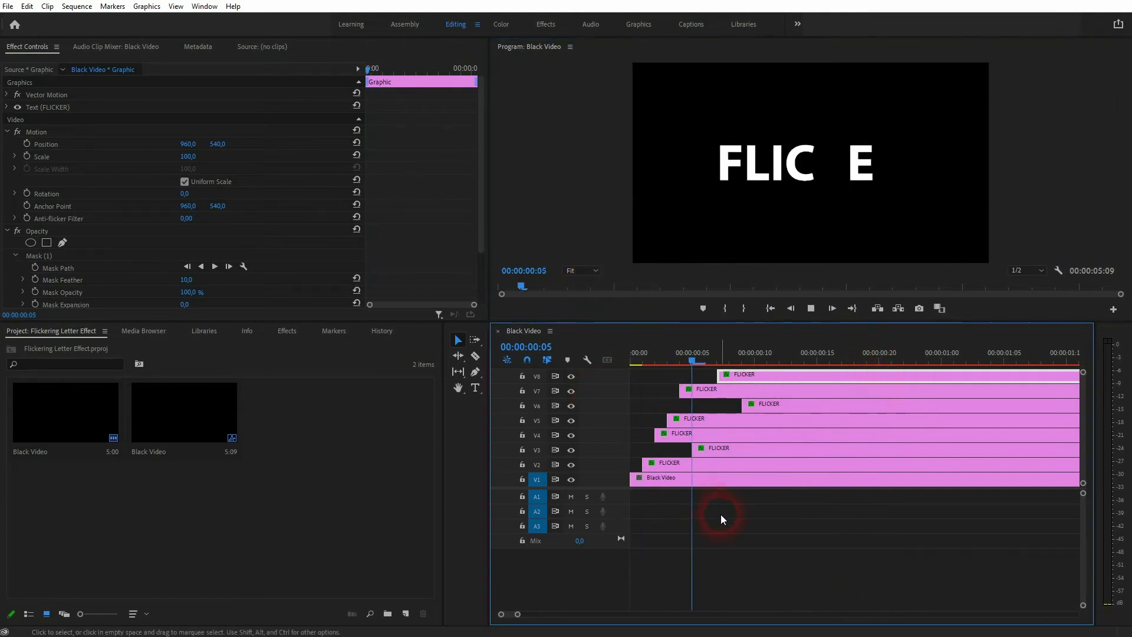
pyautogui.press('space')
pyautogui.click(631, 363)
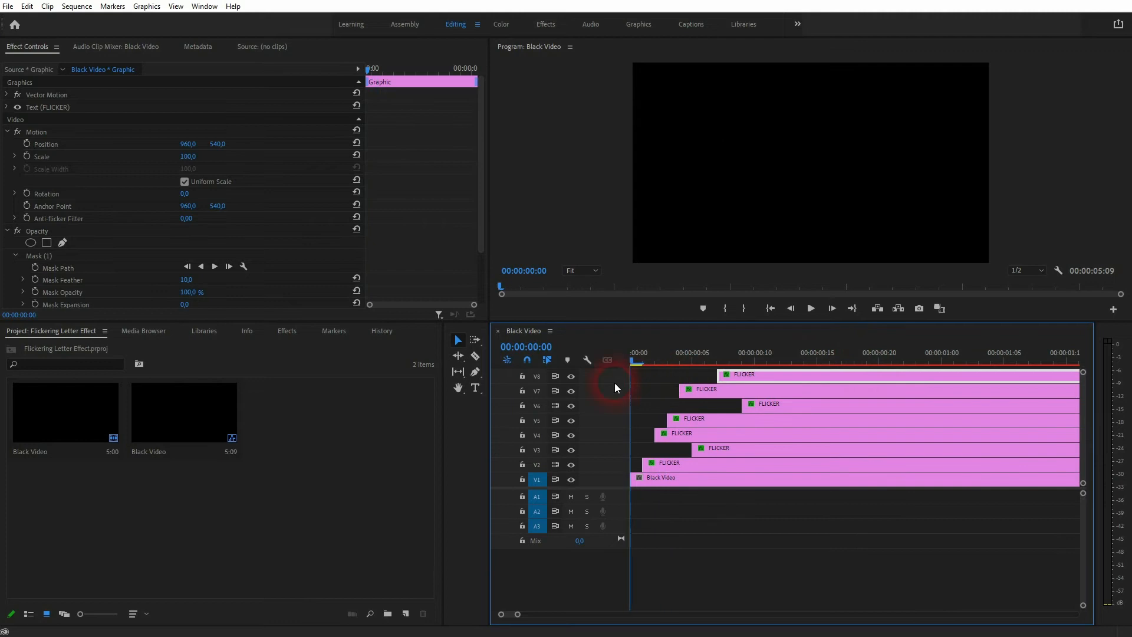
pyautogui.press('space')
pyautogui.press('space')
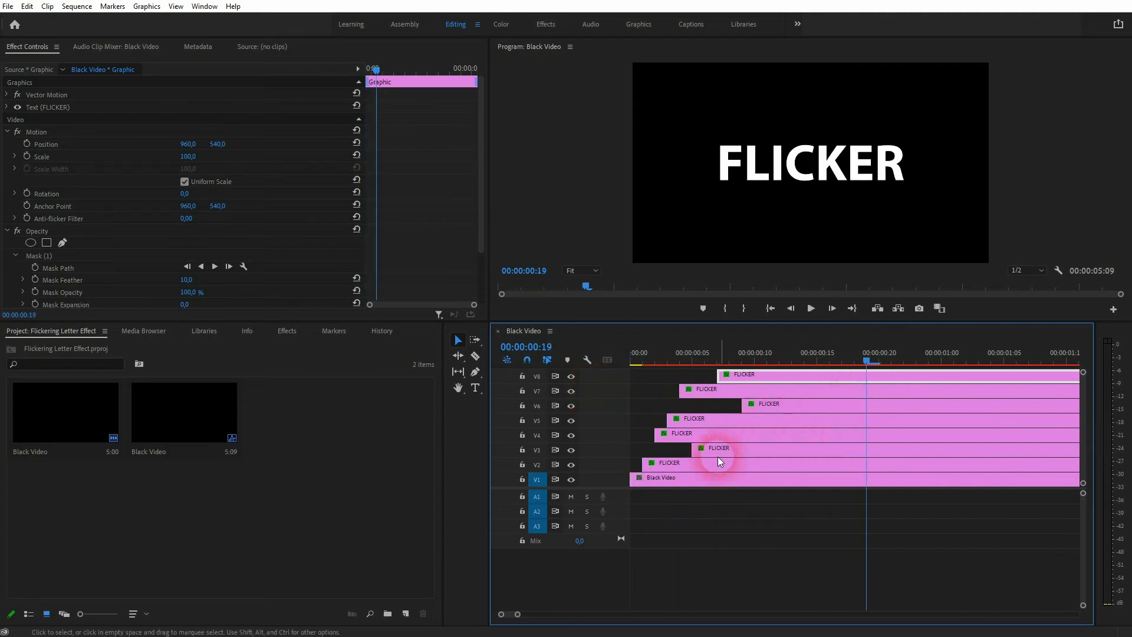
# - Nudge the R and K letter clips' start times earlier and replay with the timeline zoomed out
pyautogui.moveTo(753, 374); pyautogui.dragTo(721, 383)
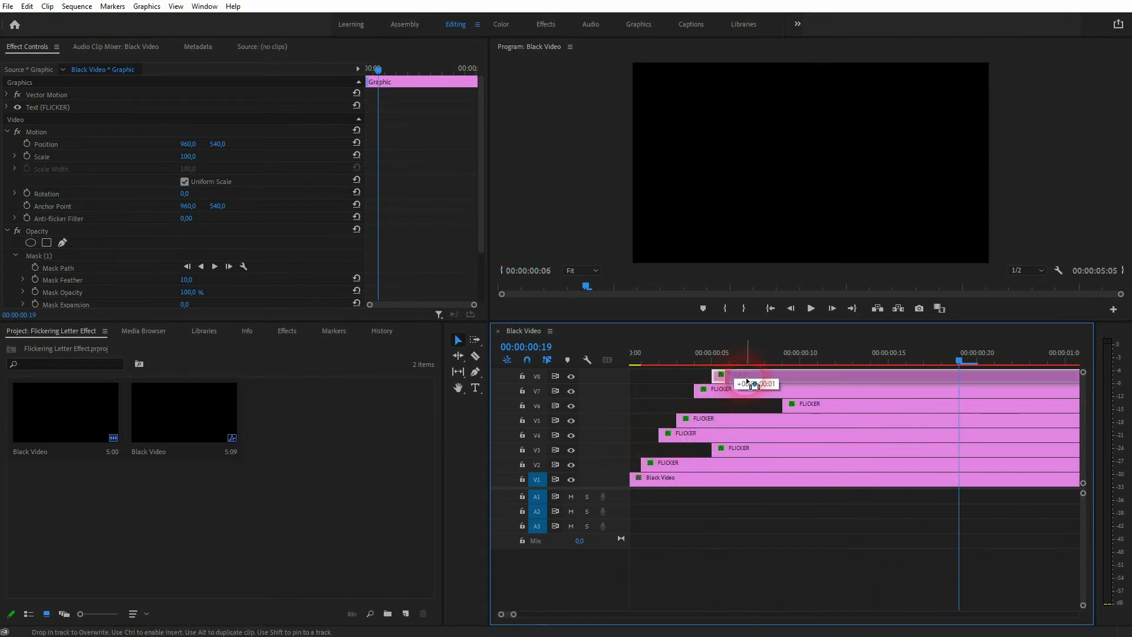
pyautogui.hotkey('ctrl', 'z')
pyautogui.moveTo(803, 407); pyautogui.dragTo(772, 407)
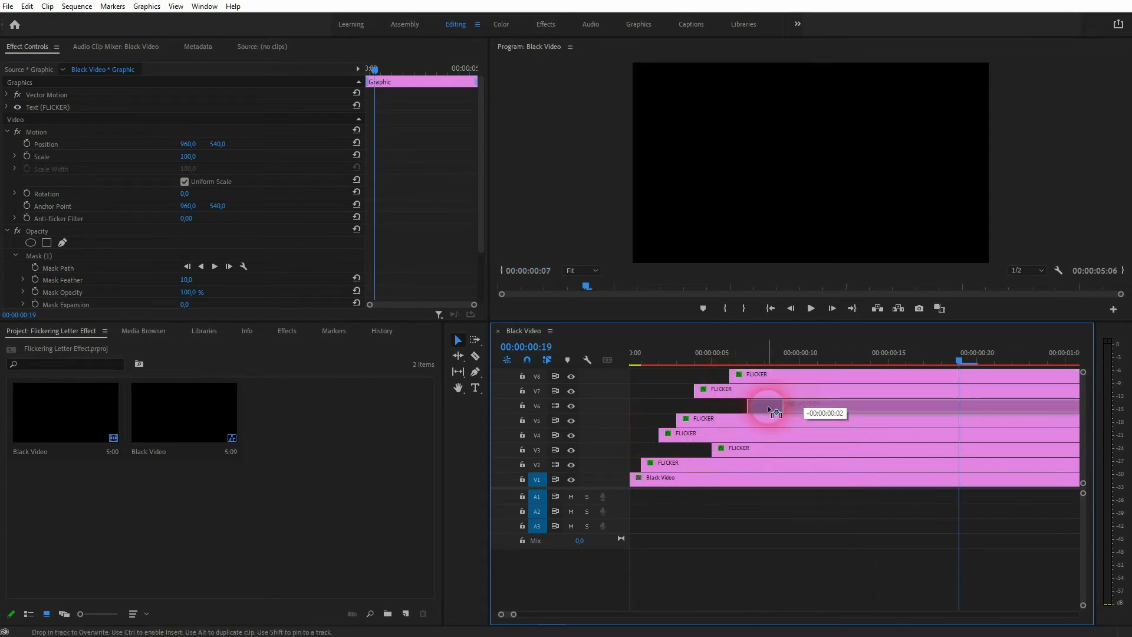
pyautogui.press('-')
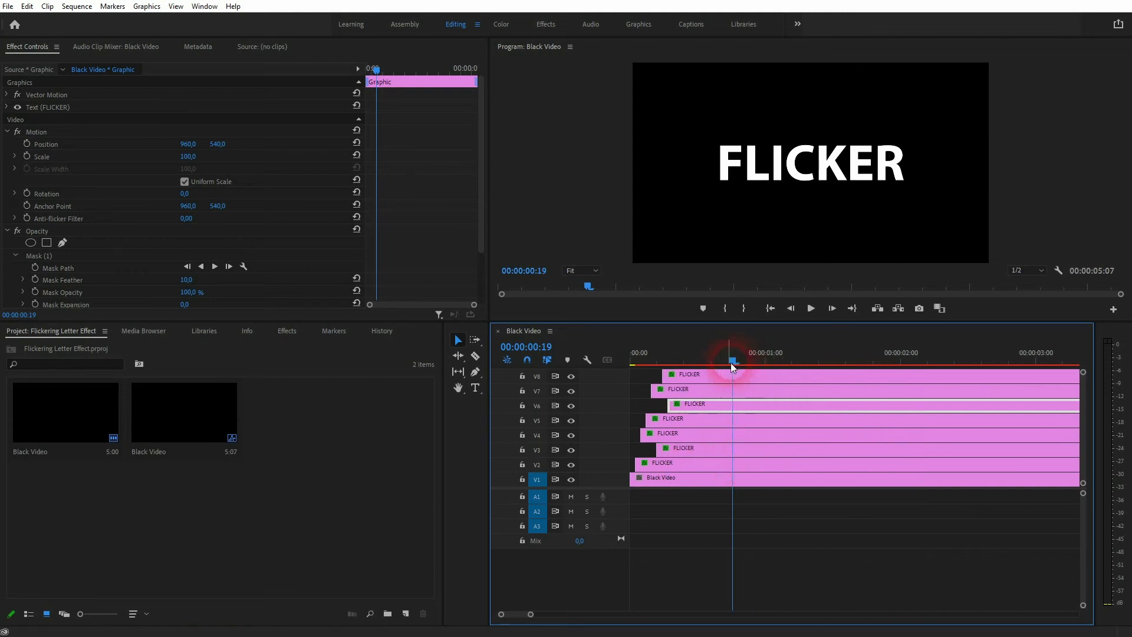
pyautogui.press('space')
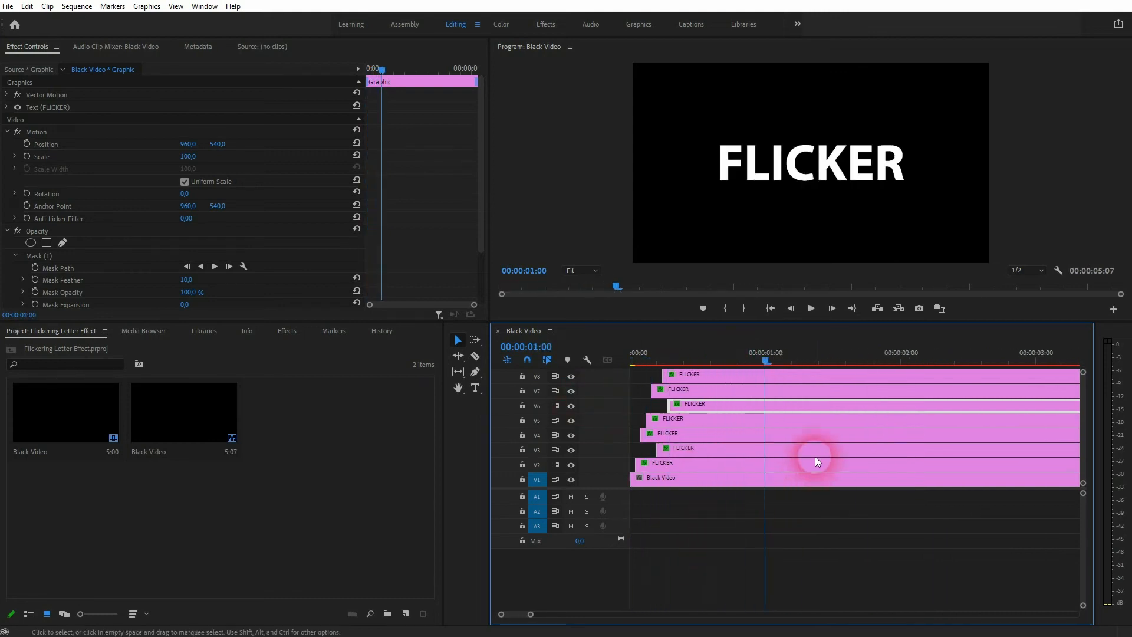
pyautogui.press('space')
pyautogui.press('-')
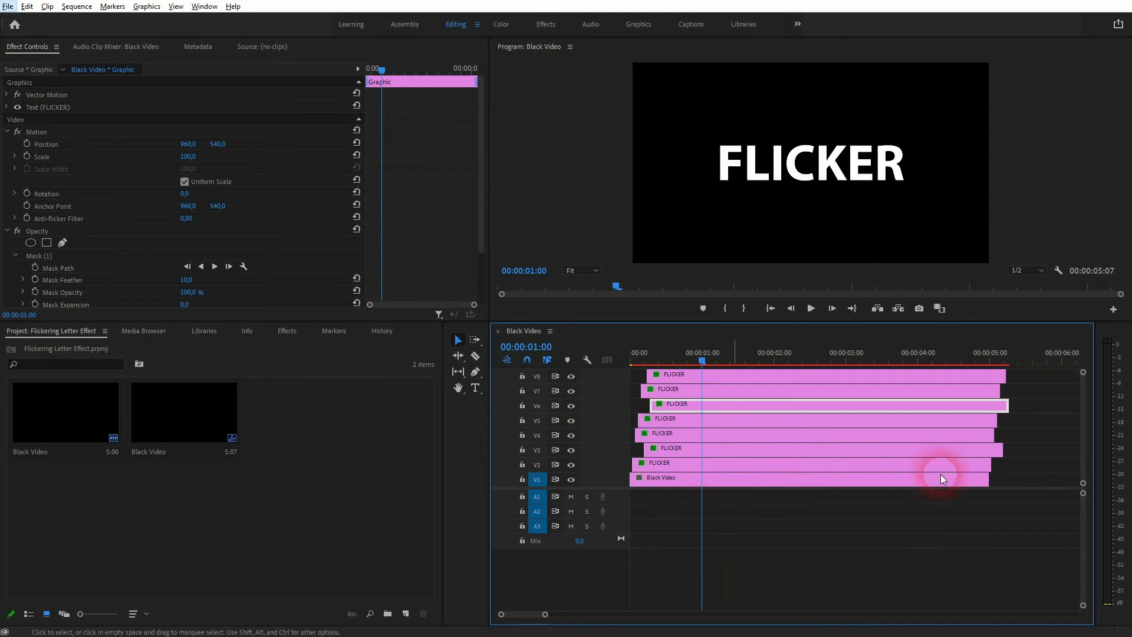
# - Trim the F, I, K, E and R letter clips' right edges to staggered end points before five seconds
pyautogui.click(1005, 464)
pyautogui.moveTo(992, 467)
pyautogui.mouseDown()
pyautogui.moveTo(980, 470)
pyautogui.moveTo(973, 453)
pyautogui.mouseUp()
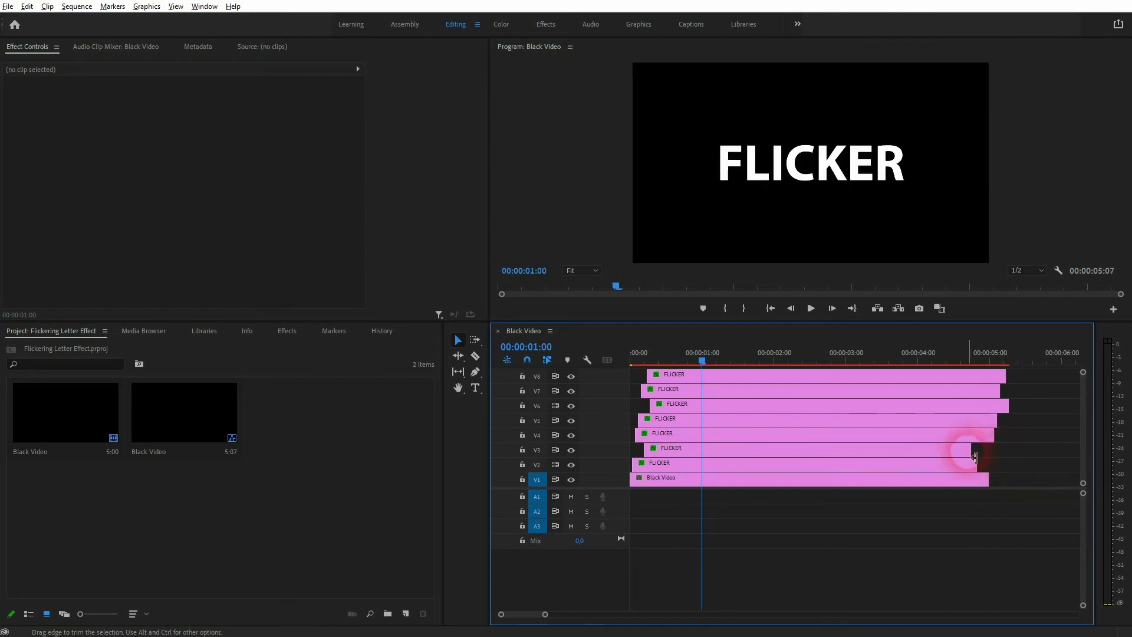
pyautogui.scroll(3, 1005, 457)
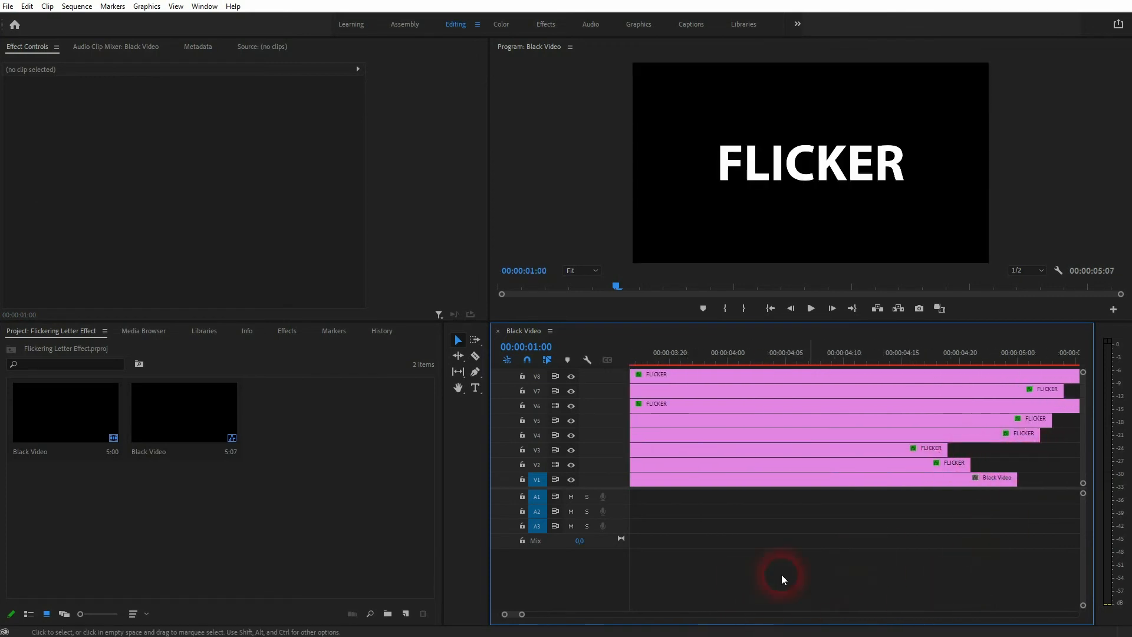
pyautogui.scroll(-3, 1000, 512)
pyautogui.scroll(-3, 971, 510)
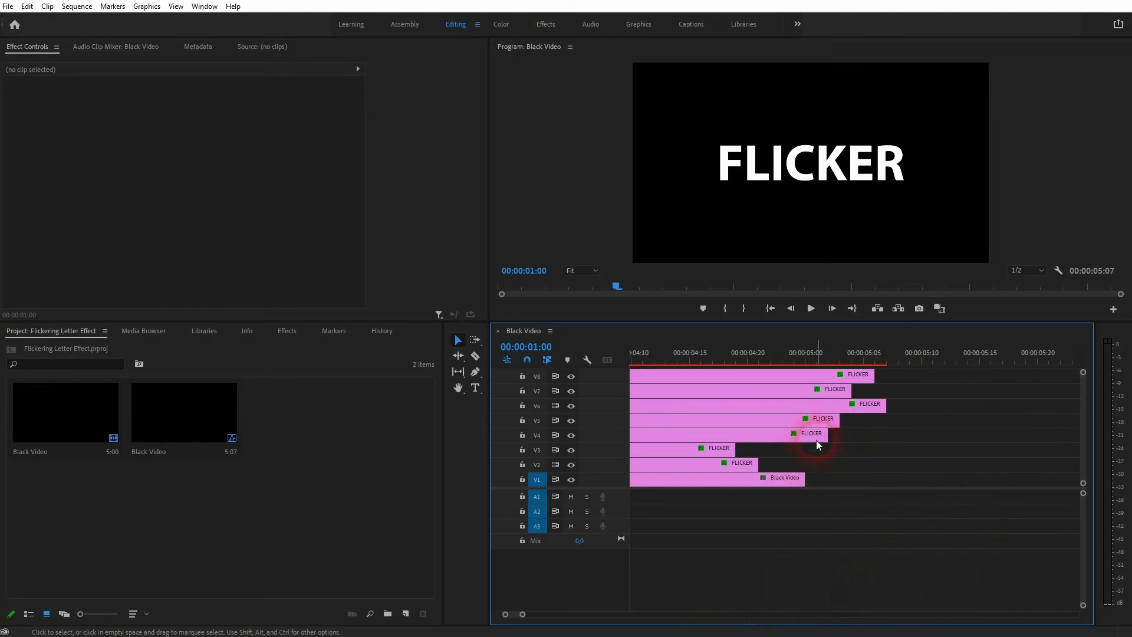
pyautogui.moveTo(828, 433); pyautogui.dragTo(723, 419)
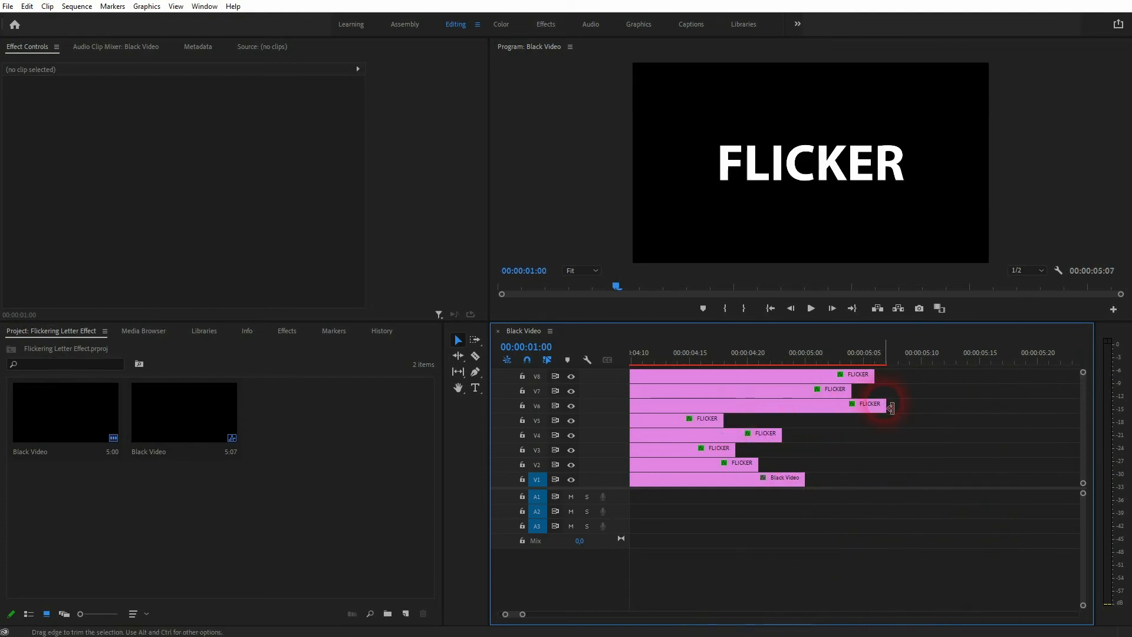
pyautogui.moveTo(891, 405); pyautogui.dragTo(792, 416)
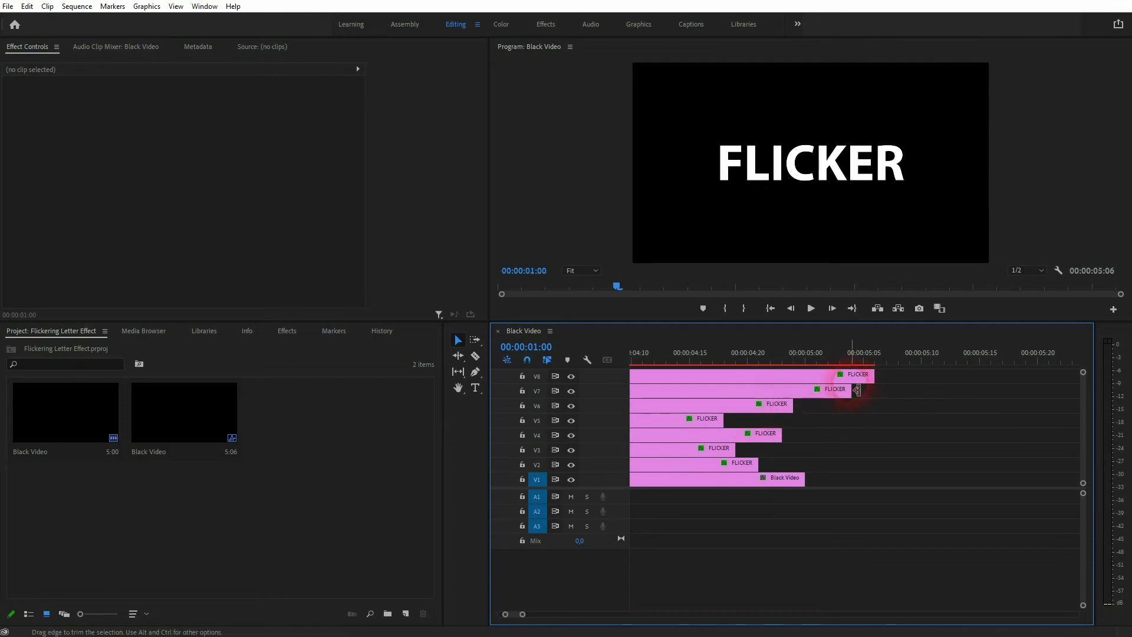
pyautogui.moveTo(848, 391); pyautogui.dragTo(781, 405)
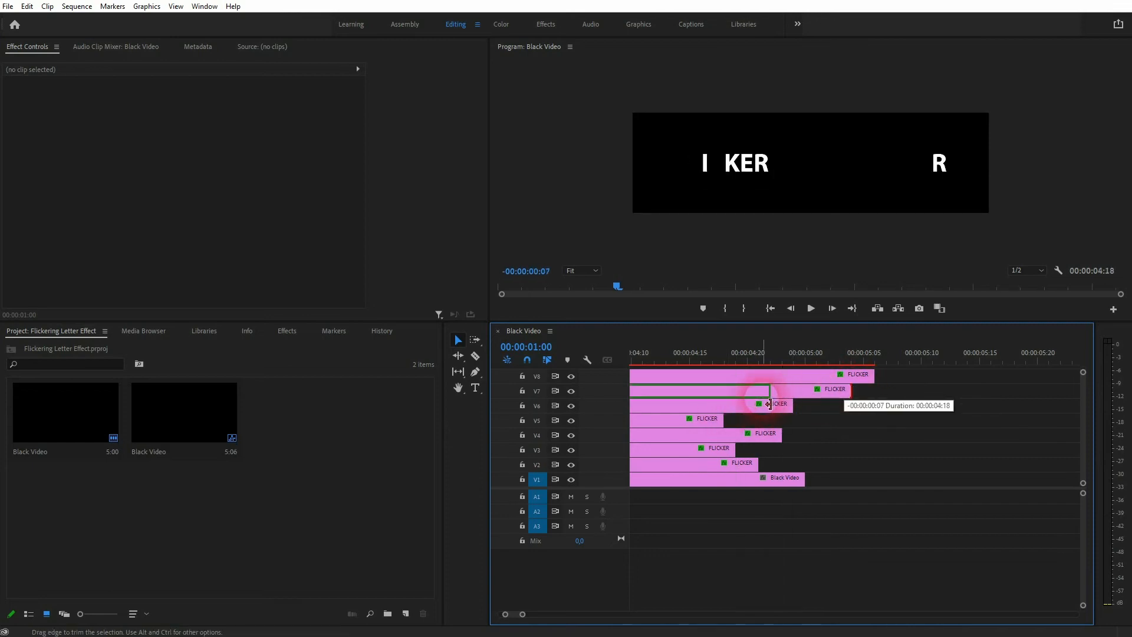
pyautogui.moveTo(872, 375); pyautogui.dragTo(750, 391)
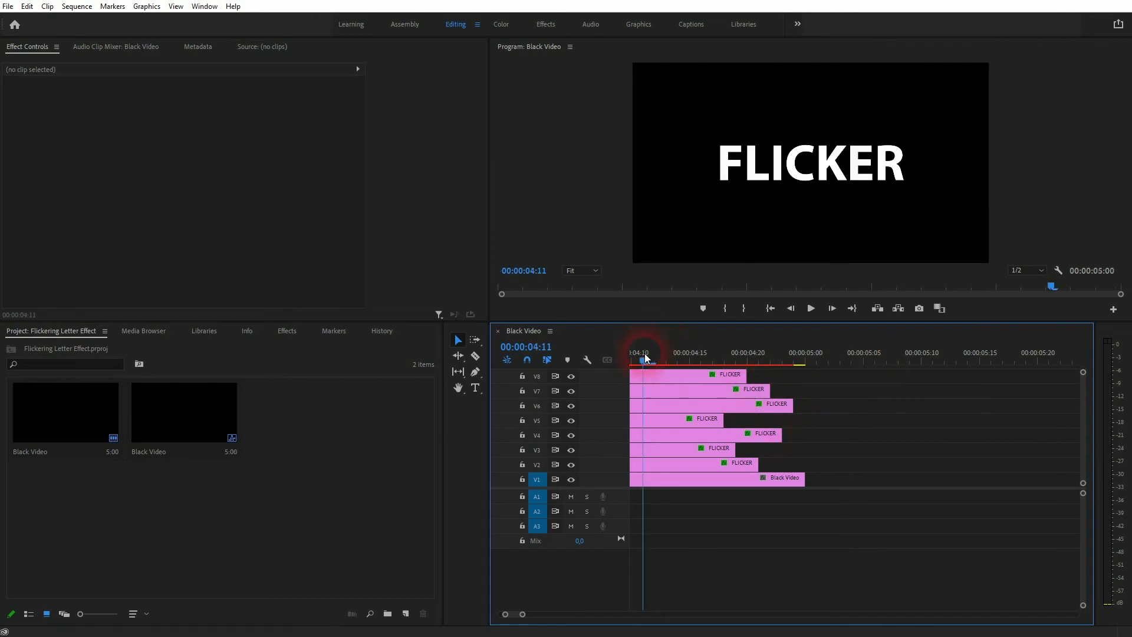
# - Preview the flicker-out, trim the C clip's end slightly, and return the playhead to 00:00:01:18
pyautogui.press('space')
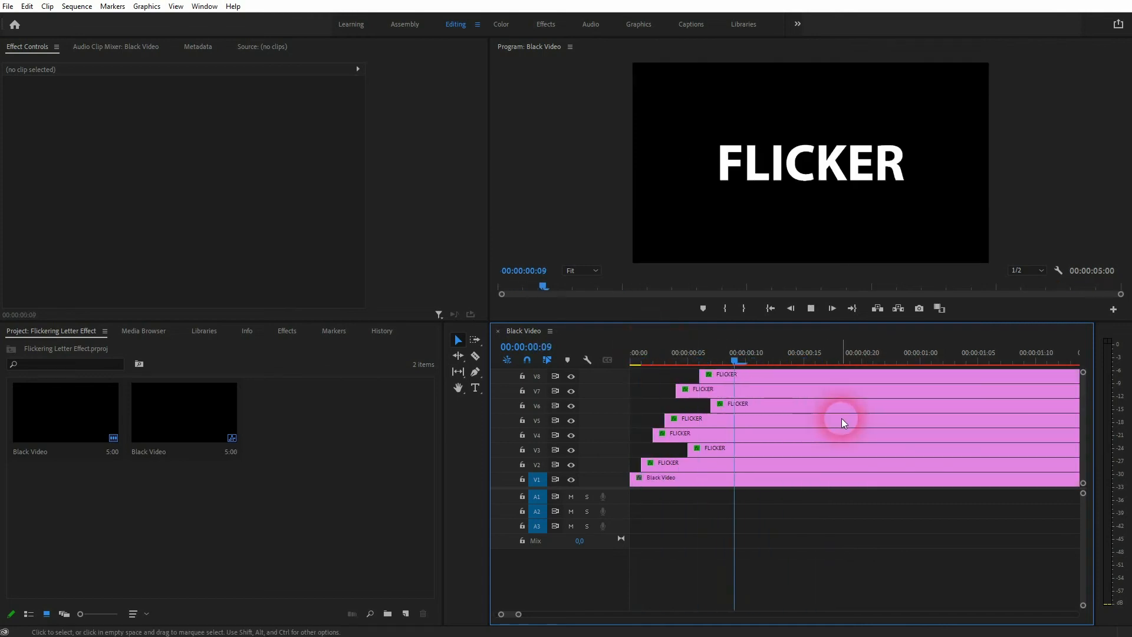
pyautogui.press('-')
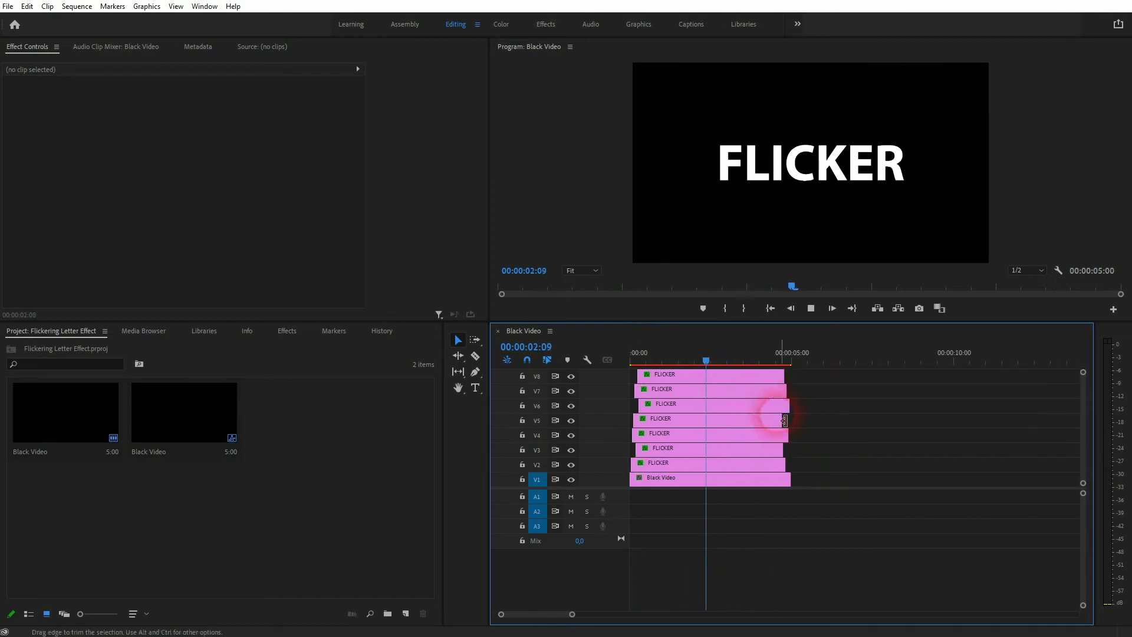
pyautogui.moveTo(787, 419); pyautogui.dragTo(782, 421)
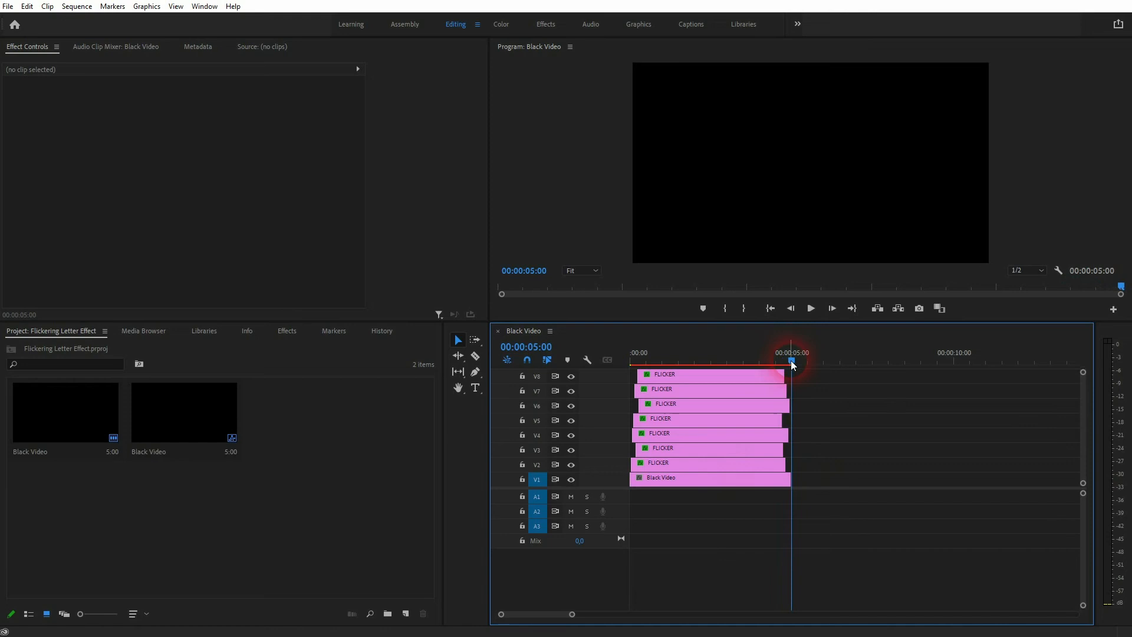
pyautogui.moveTo(791, 360); pyautogui.dragTo(671, 367)
# - Razor-cut the E, K, V4 and V3 letter clips once each near the one-second mark
pyautogui.press('c')
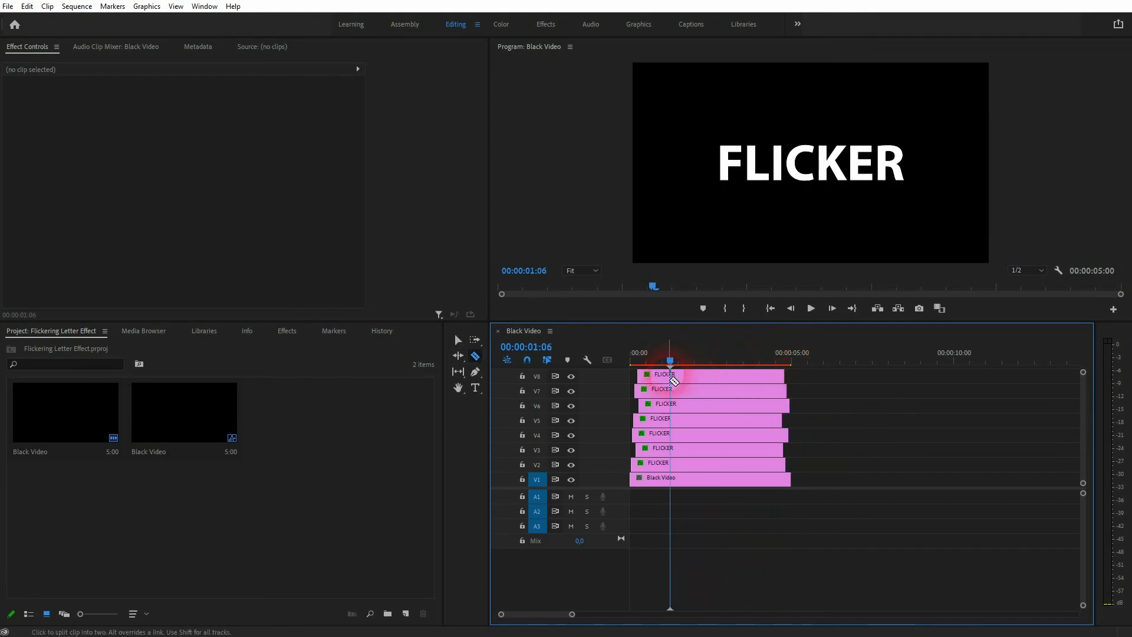
pyautogui.keyDown('alt'); pyautogui.scroll(5, 676, 389); pyautogui.keyUp('alt')
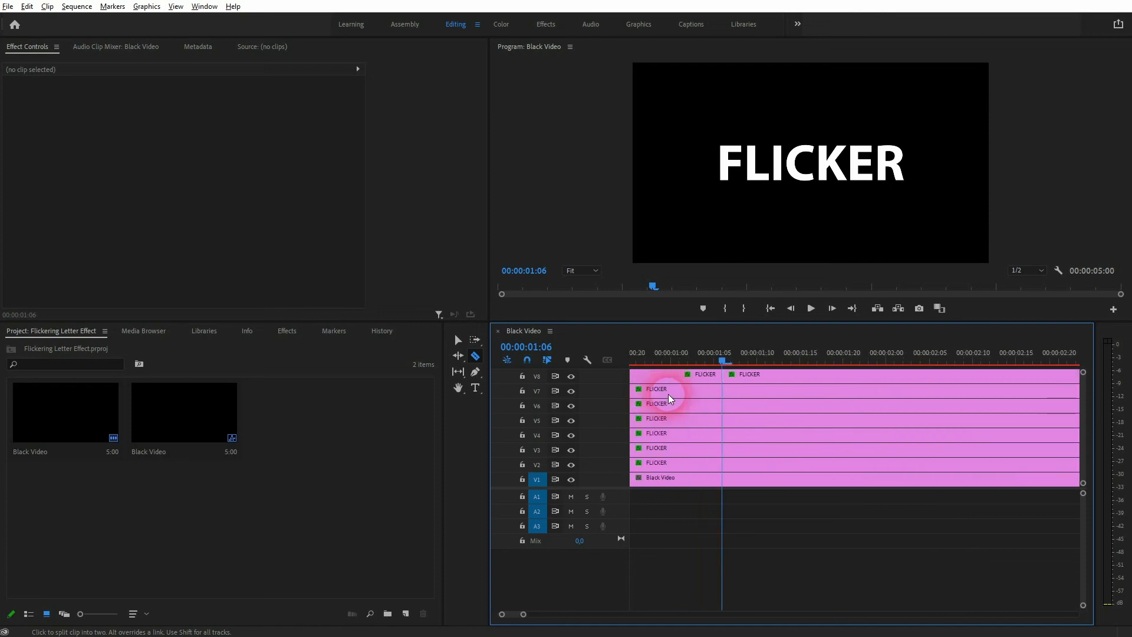
pyautogui.click(748, 395)
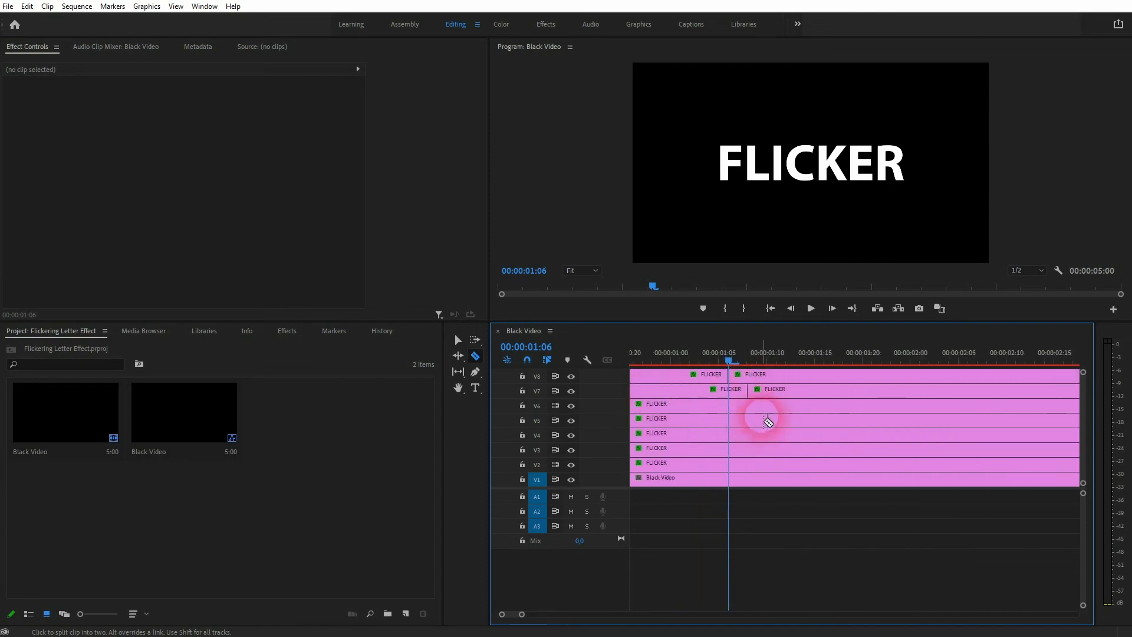
pyautogui.click(776, 405)
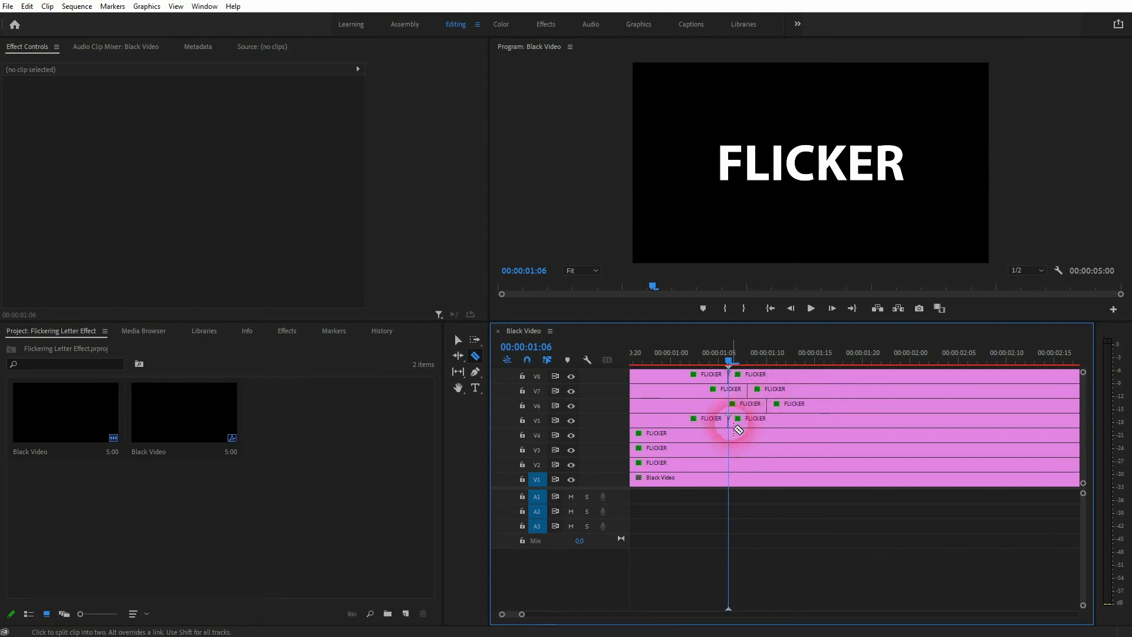
pyautogui.click(739, 431)
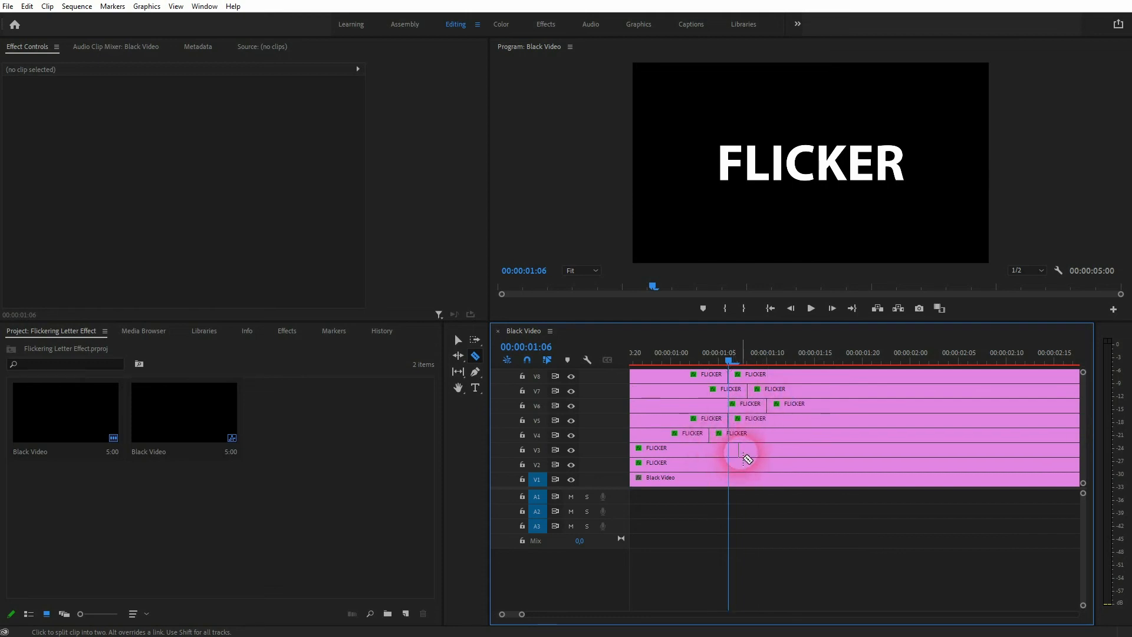
pyautogui.click(738, 448)
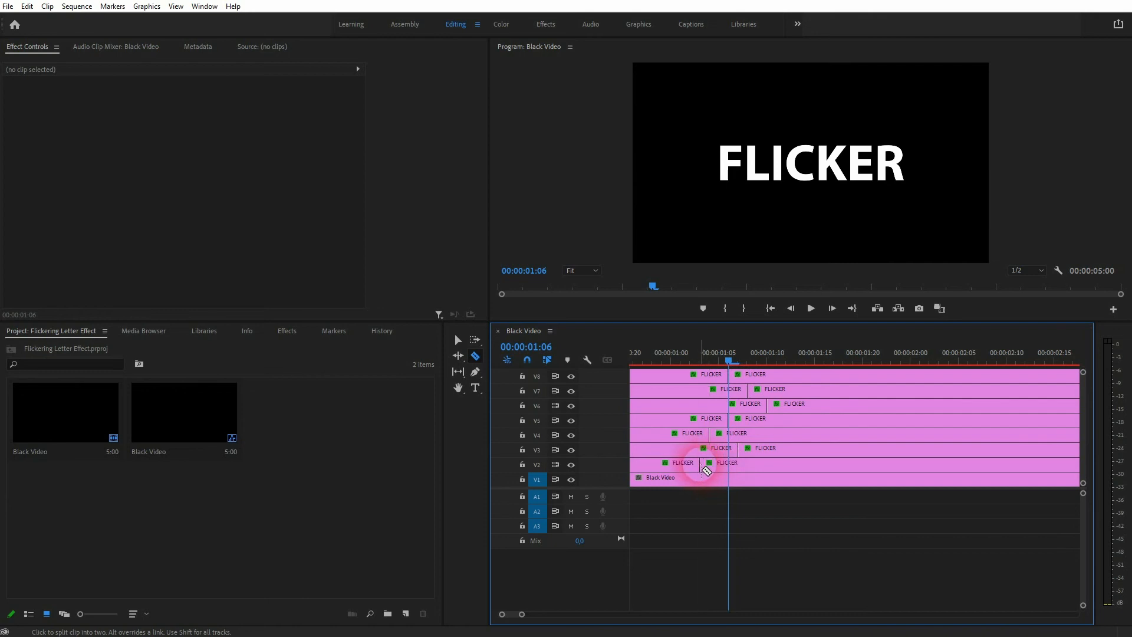
pyautogui.moveTo(727, 362); pyautogui.dragTo(670, 365)
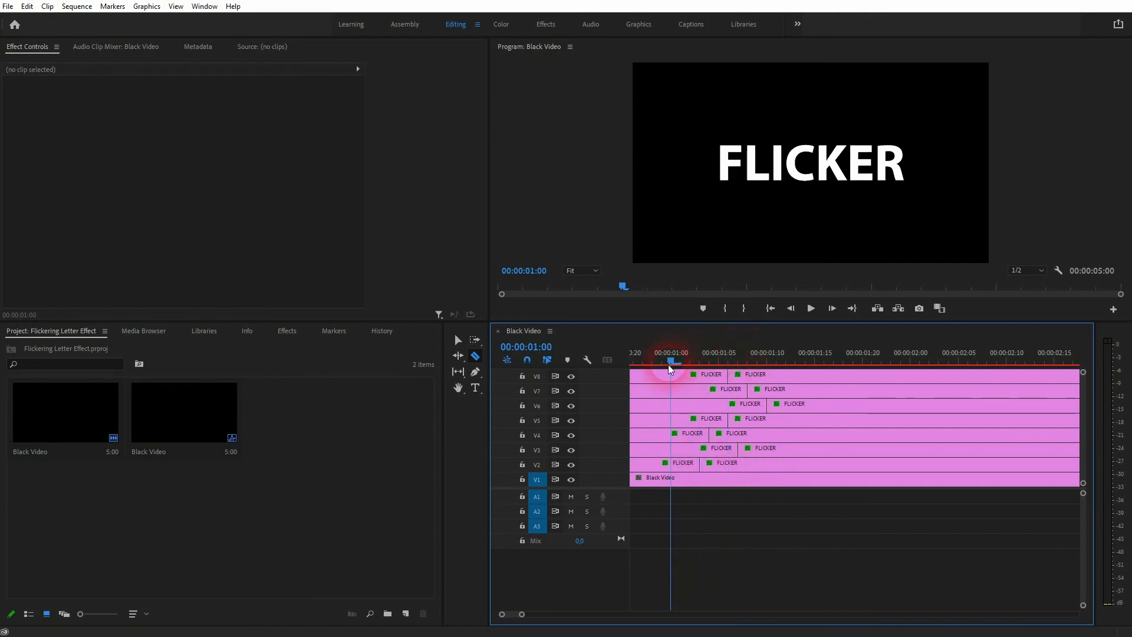
# - Add second staggered cuts on V2, V3, V4, V5, V6 and V8 to isolate short pieces
pyautogui.click(727, 462)
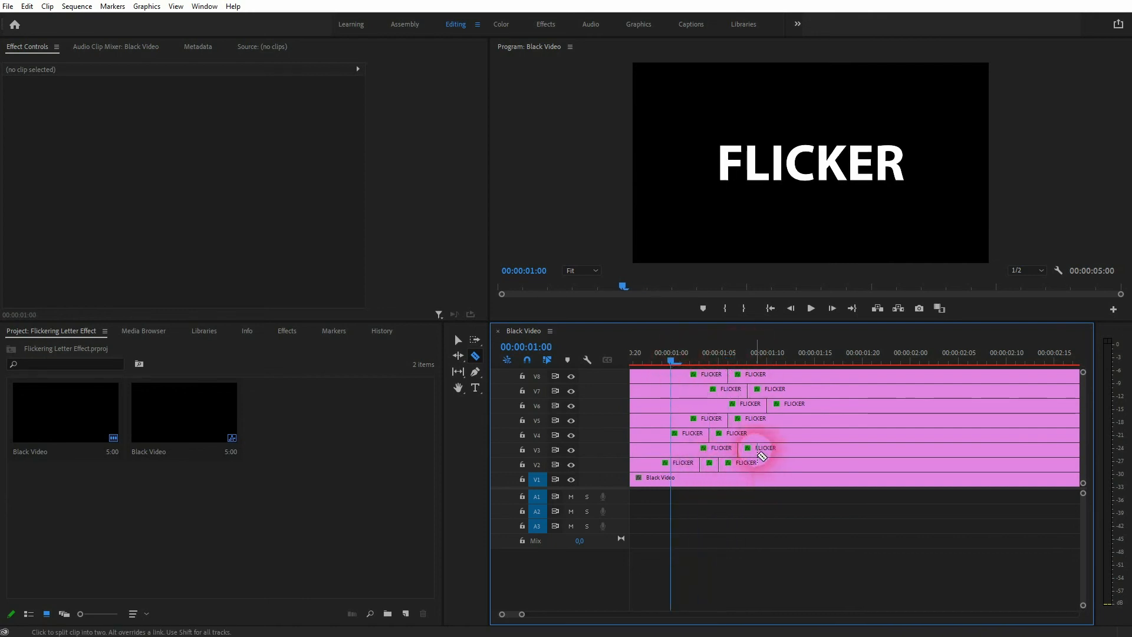
pyautogui.click(760, 449)
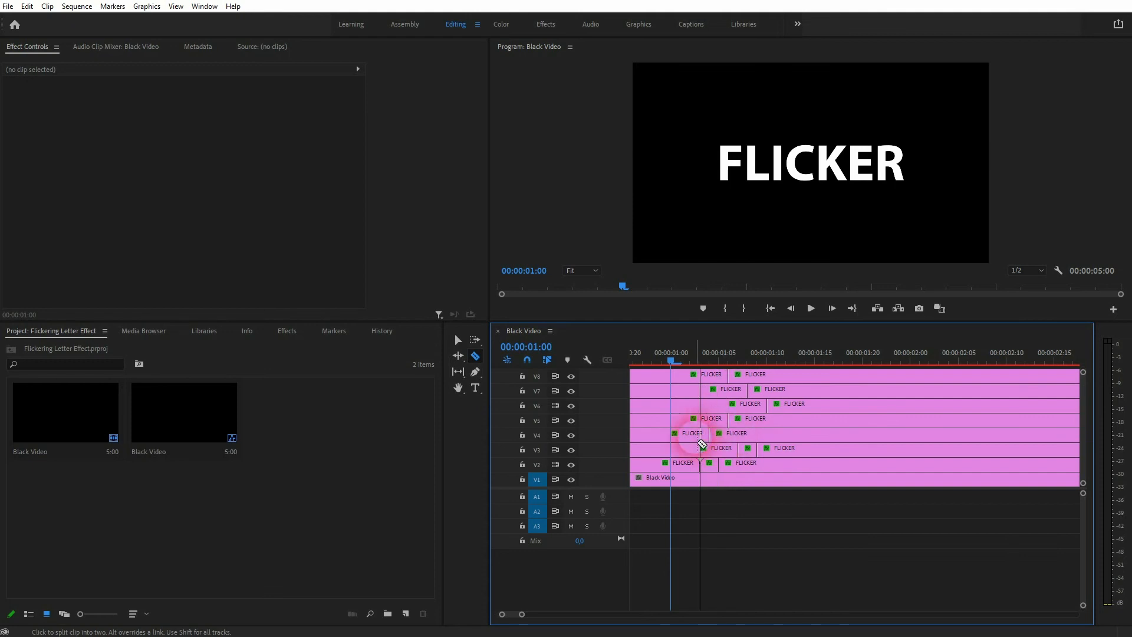
pyautogui.click(701, 436)
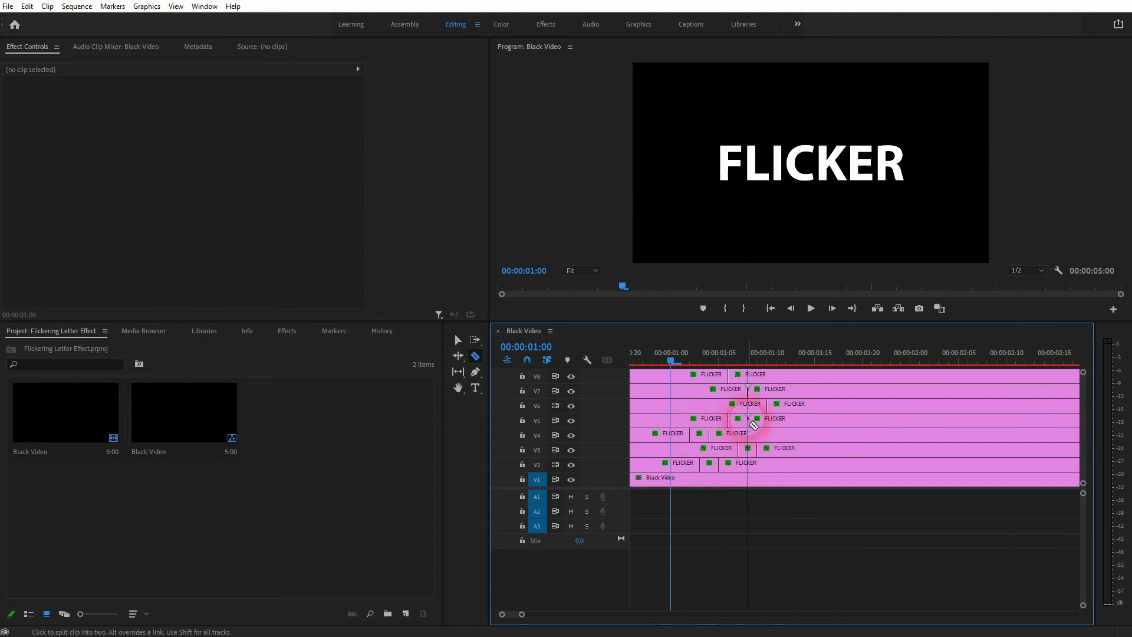
pyautogui.click(756, 420)
pyautogui.click(766, 405)
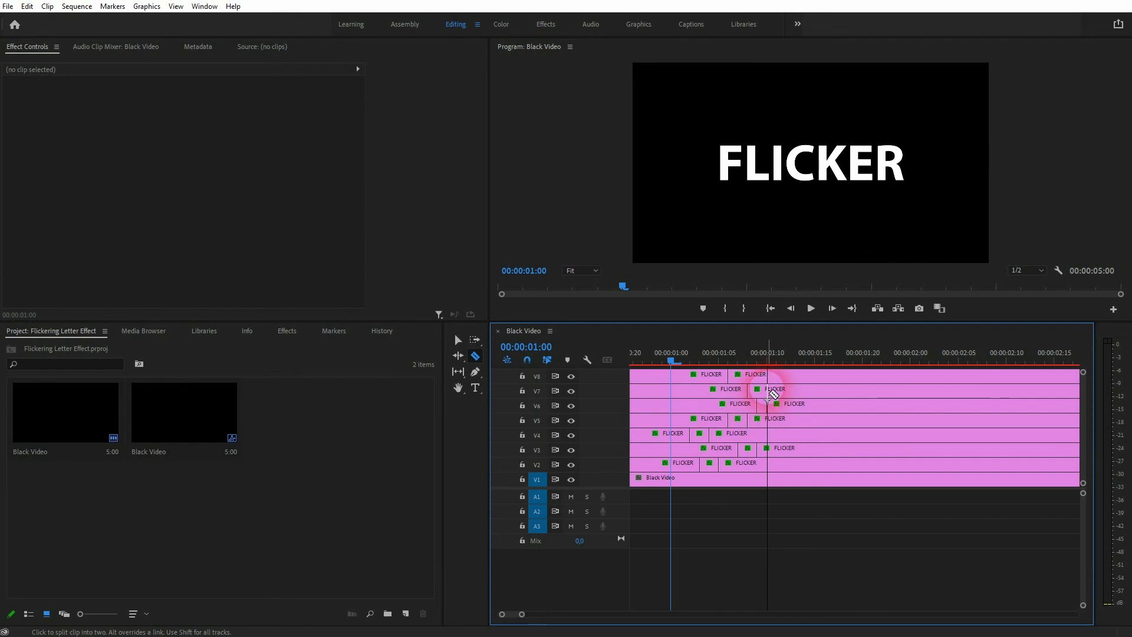
pyautogui.click(757, 376)
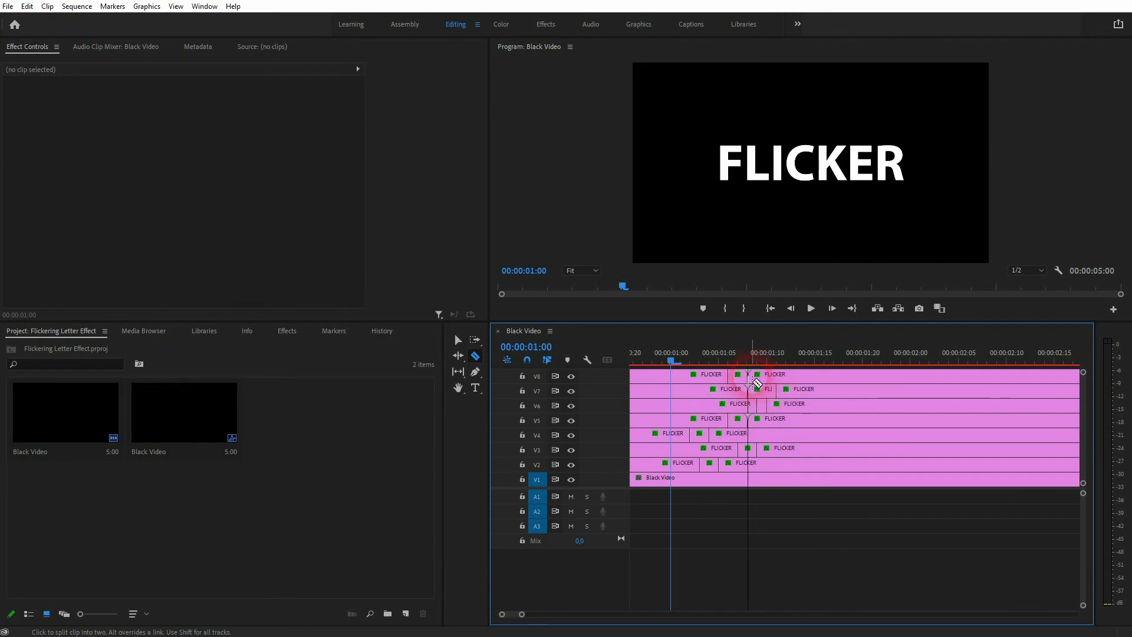
pyautogui.press('v')
# - Select the short pieces on V8, V6, V5, V4, V3 and V2 and delete them, leaving gaps
pyautogui.click(741, 375)
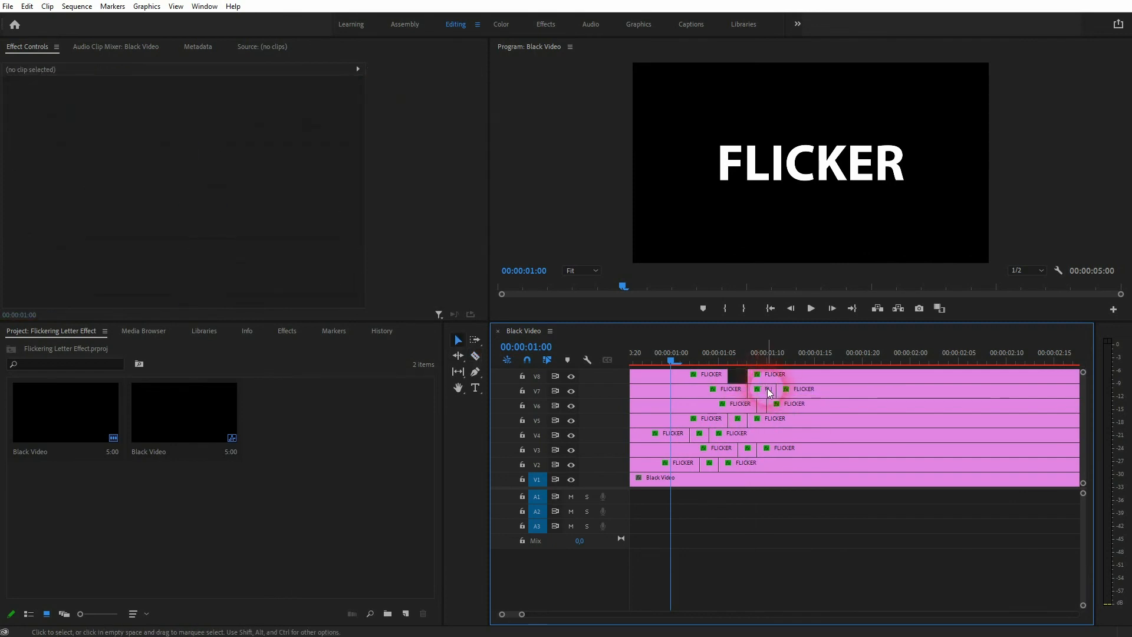
pyautogui.keyDown('shift'); pyautogui.click(762, 405); pyautogui.keyUp('shift')
pyautogui.keyDown('shift'); pyautogui.click(738, 418); pyautogui.keyUp('shift')
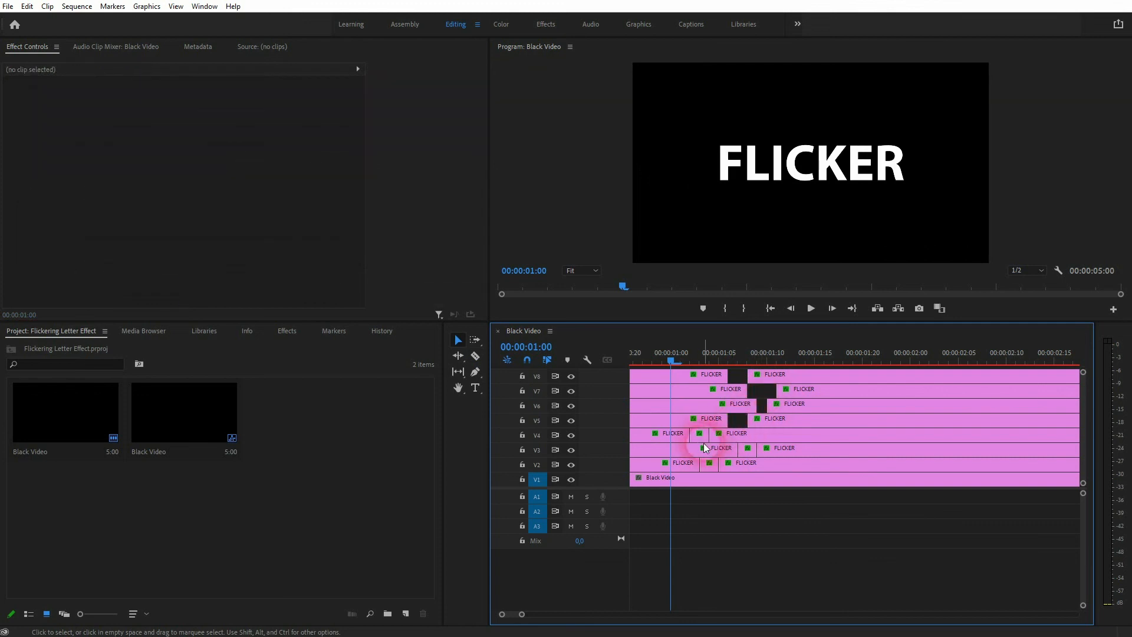
pyautogui.keyDown('shift'); pyautogui.click(702, 433); pyautogui.keyUp('shift')
pyautogui.keyDown('shift'); pyautogui.click(747, 449); pyautogui.keyUp('shift')
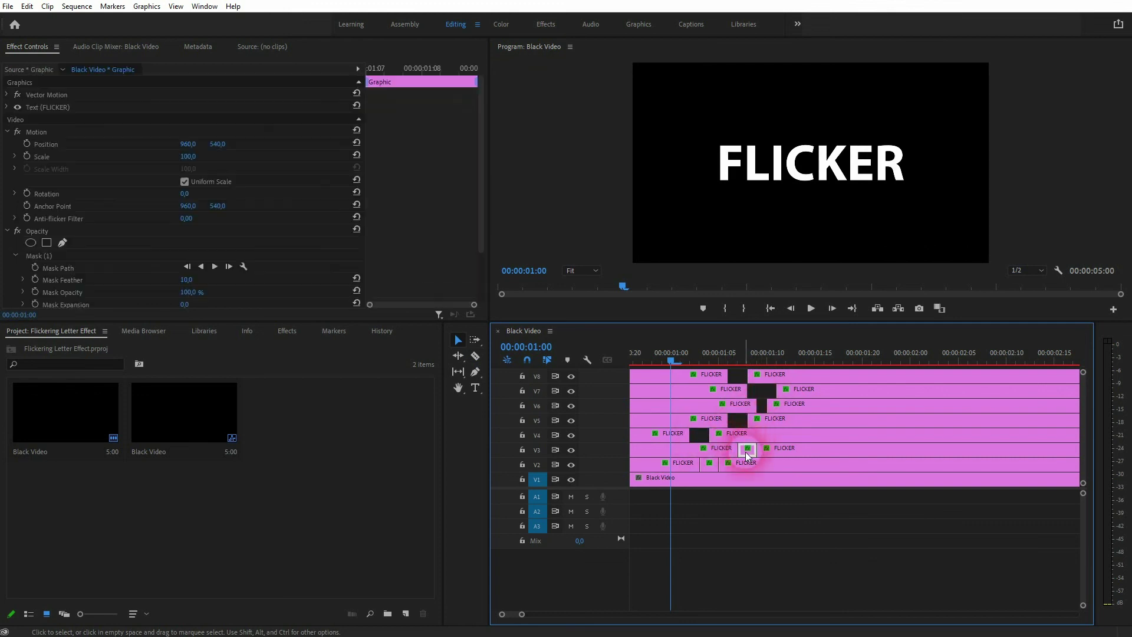
pyautogui.keyDown('shift'); pyautogui.click(712, 466); pyautogui.keyUp('shift')
pyautogui.press('Delete')
# - Play back the sequence from near the start to preview the flicker, then park the playhead around 2:19
pyautogui.press('-')
pyautogui.scroll(1, 741, 480)
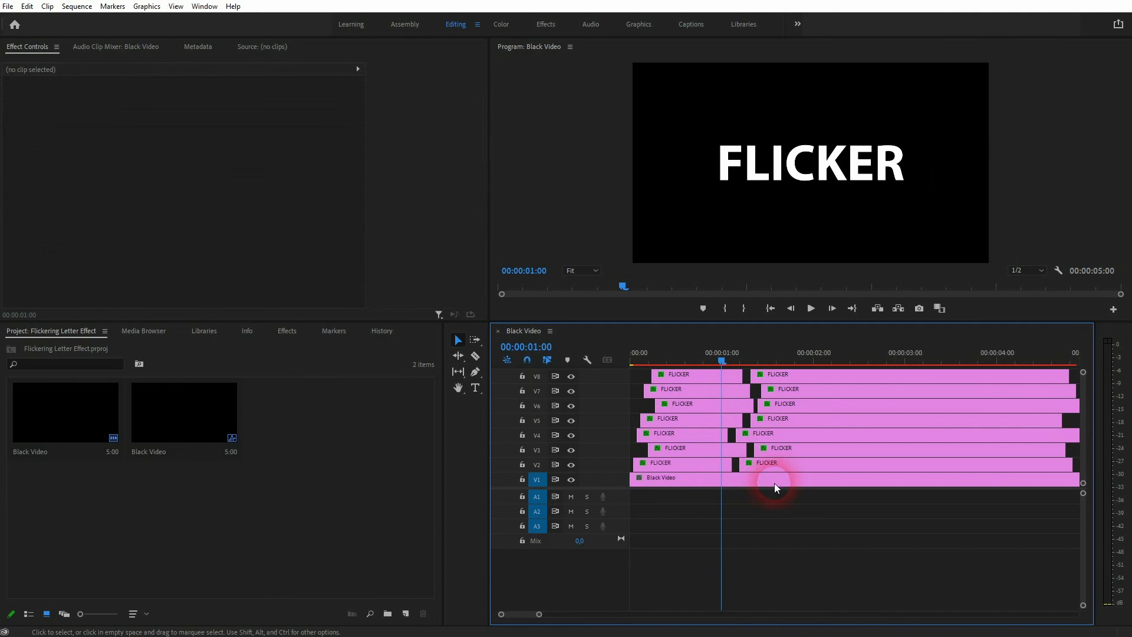
pyautogui.press('space')
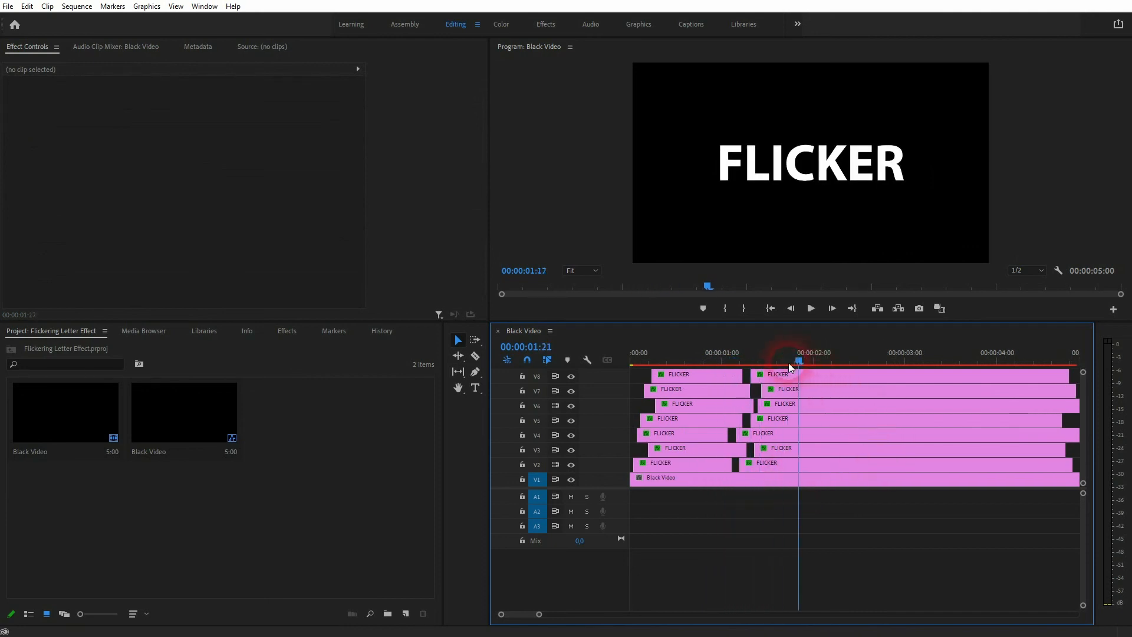
pyautogui.moveTo(801, 354); pyautogui.dragTo(634, 354)
pyautogui.press('space')
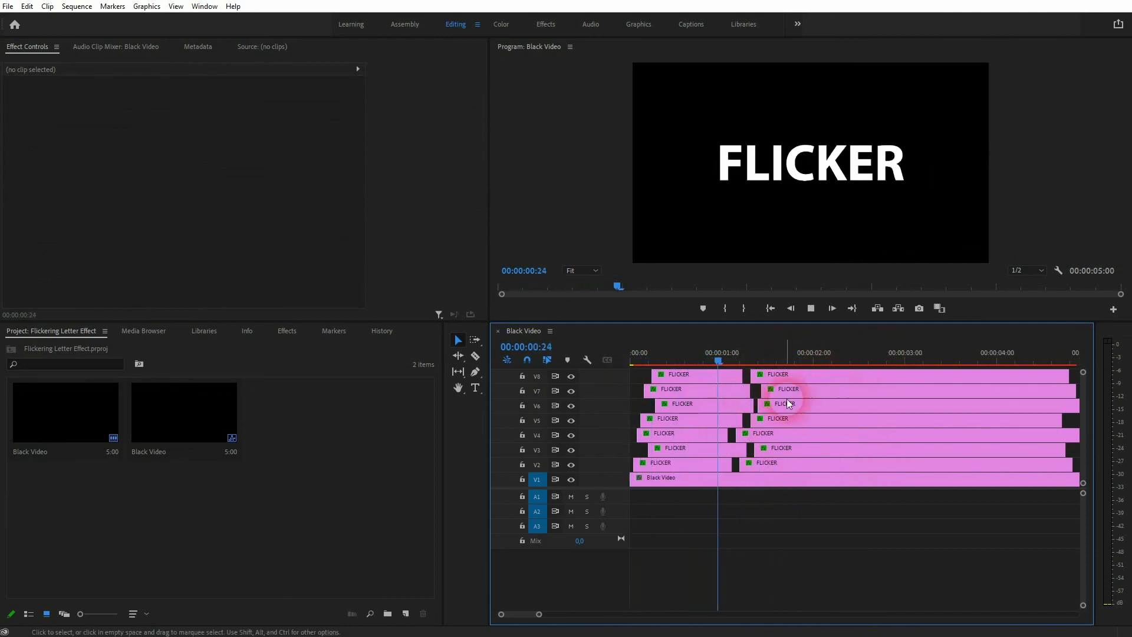
pyautogui.press('space')
pyautogui.scroll(-1, 806, 397)
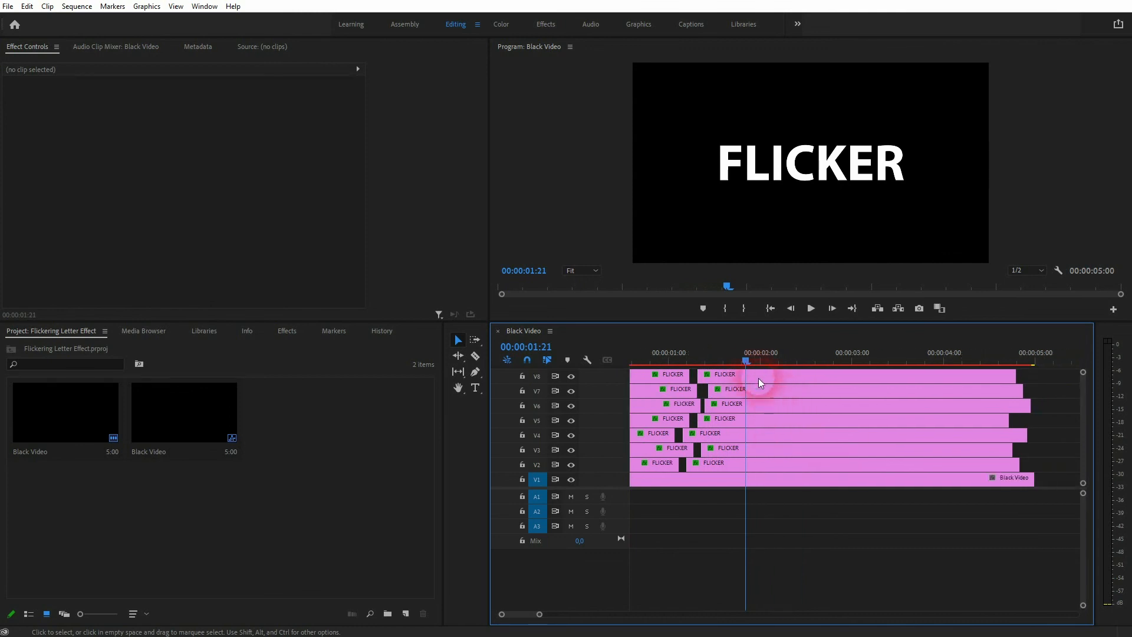
pyautogui.moveTo(745, 358); pyautogui.dragTo(829, 363)
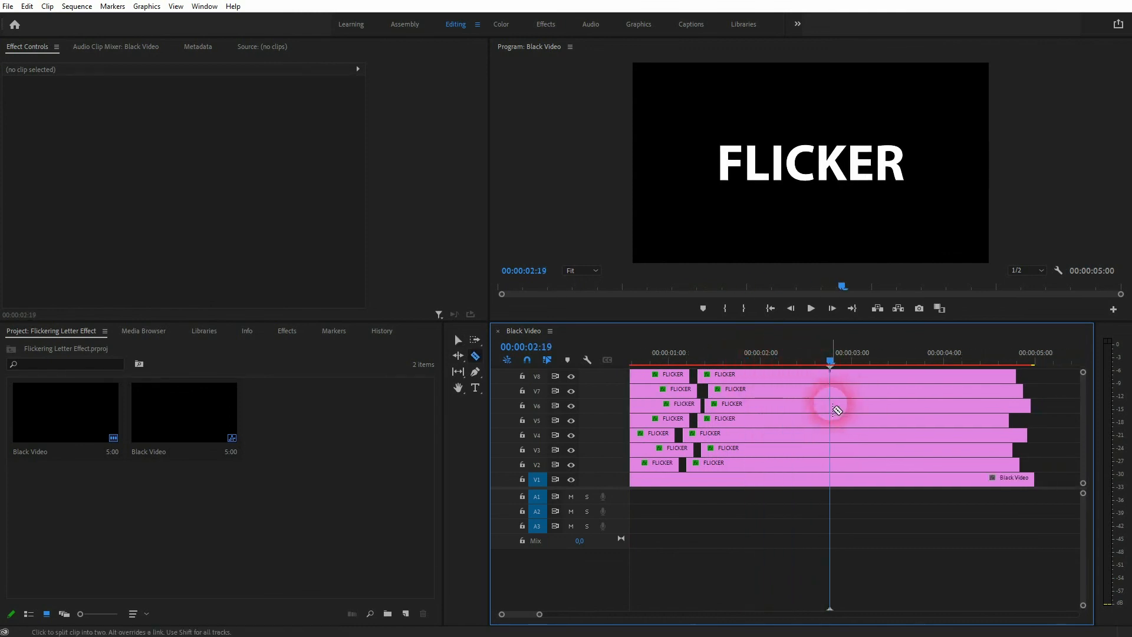
pyautogui.scroll(2, 830, 414)
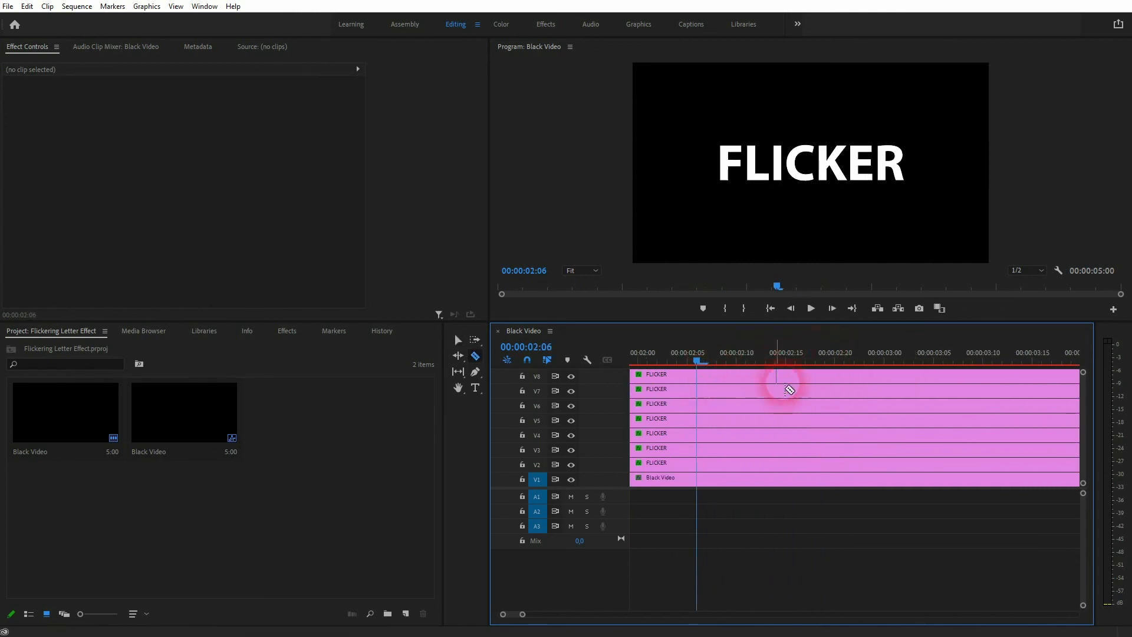
# - Razor-cut V8/V7 and double-cut V6, V5 and V4 at staggered points just after two seconds
pyautogui.click(821, 375)
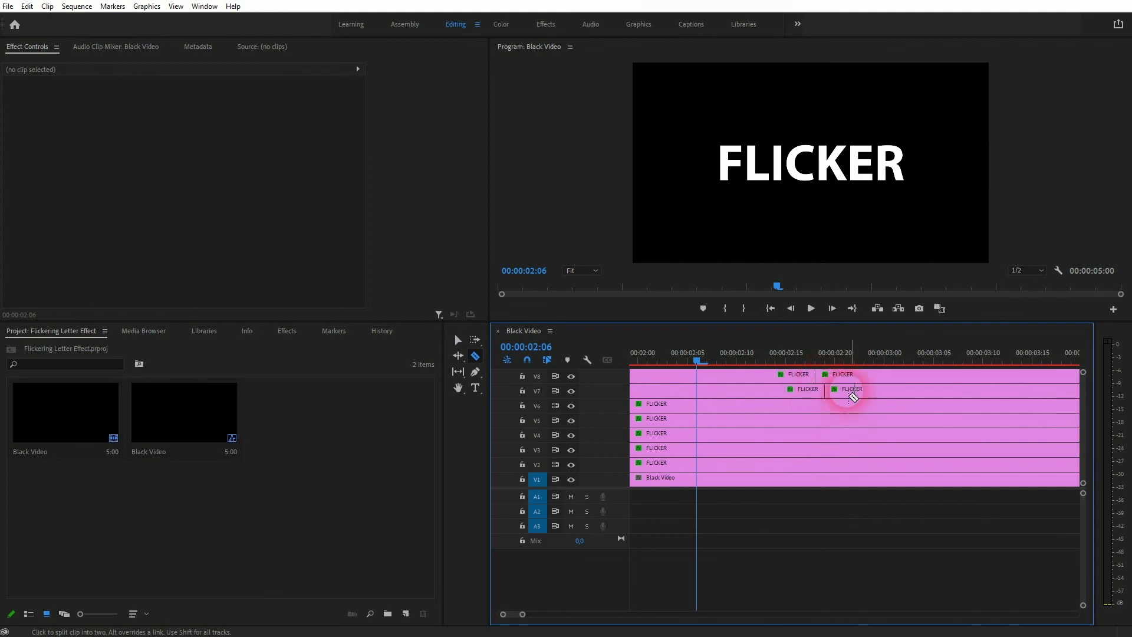
pyautogui.click(847, 405)
pyautogui.click(892, 404)
pyautogui.click(794, 420)
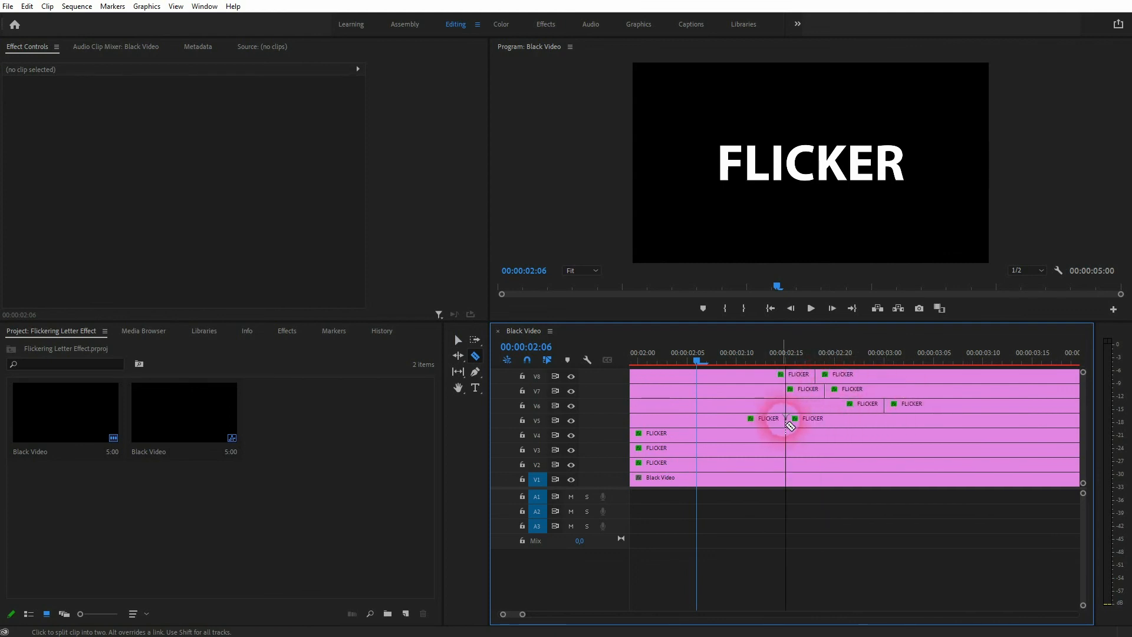
pyautogui.click(750, 419)
pyautogui.click(809, 433)
pyautogui.click(854, 434)
# - Double-cut V3 and V2 and add extra cuts on the middle and upper letter tracks
pyautogui.click(731, 449)
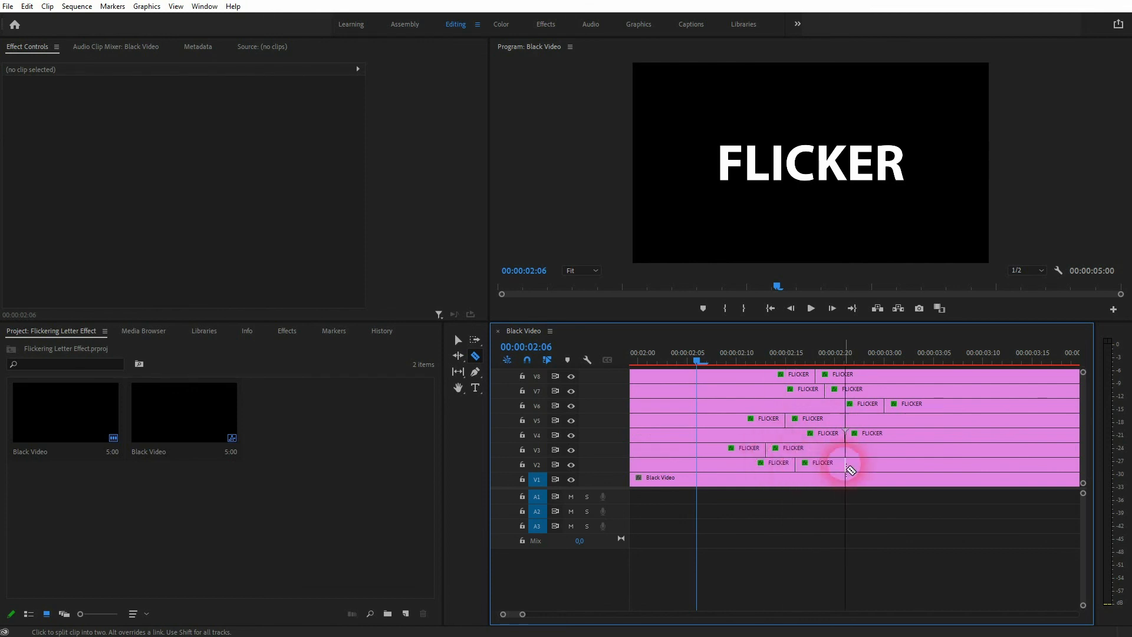
pyautogui.click(785, 449)
pyautogui.click(760, 463)
pyautogui.click(815, 464)
pyautogui.click(801, 434)
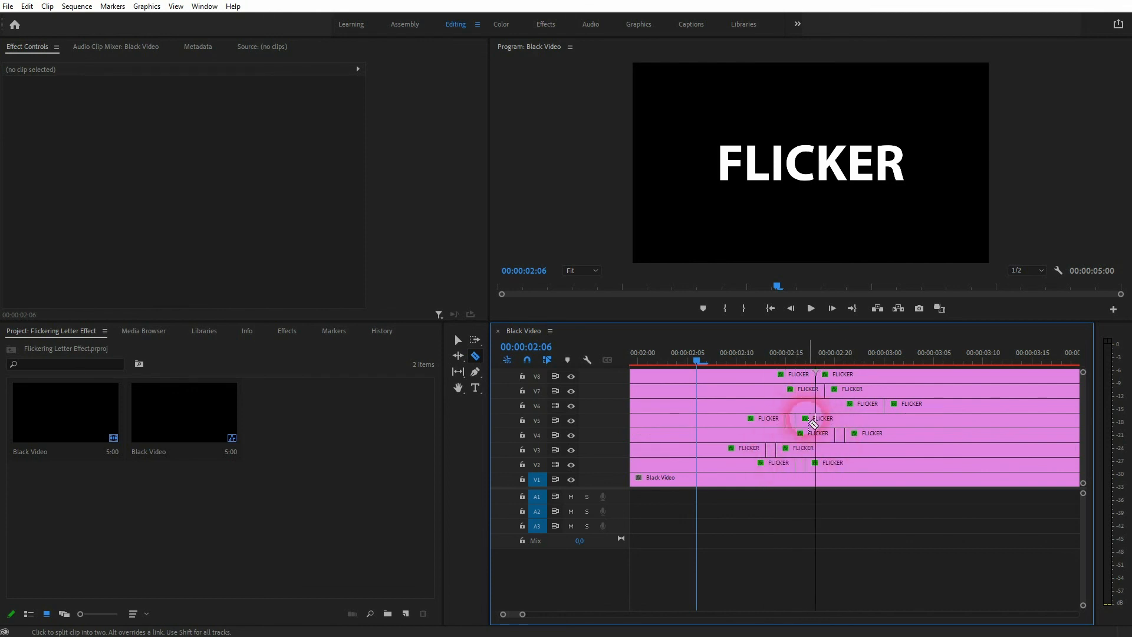
pyautogui.click(805, 389)
# - Select the short pieces on V8, V7, V6, V5, V3 and V2 and remove them, leaving second gaps
pyautogui.press('v')
pyautogui.click(810, 375)
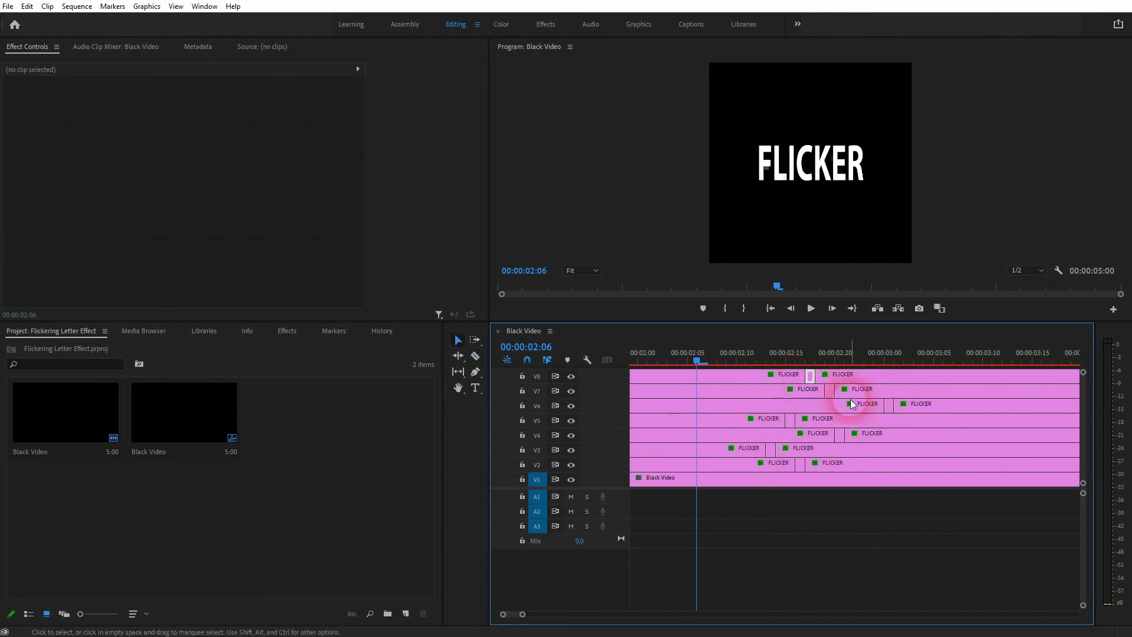
pyautogui.keyDown('shift'); pyautogui.click(889, 404); pyautogui.keyUp('shift')
pyautogui.keyDown('shift'); pyautogui.click(794, 419); pyautogui.keyUp('shift')
pyautogui.keyDown('shift'); pyautogui.click(781, 448); pyautogui.keyUp('shift')
pyautogui.keyDown('shift'); pyautogui.click(804, 464); pyautogui.keyUp('shift')
pyautogui.press('c')
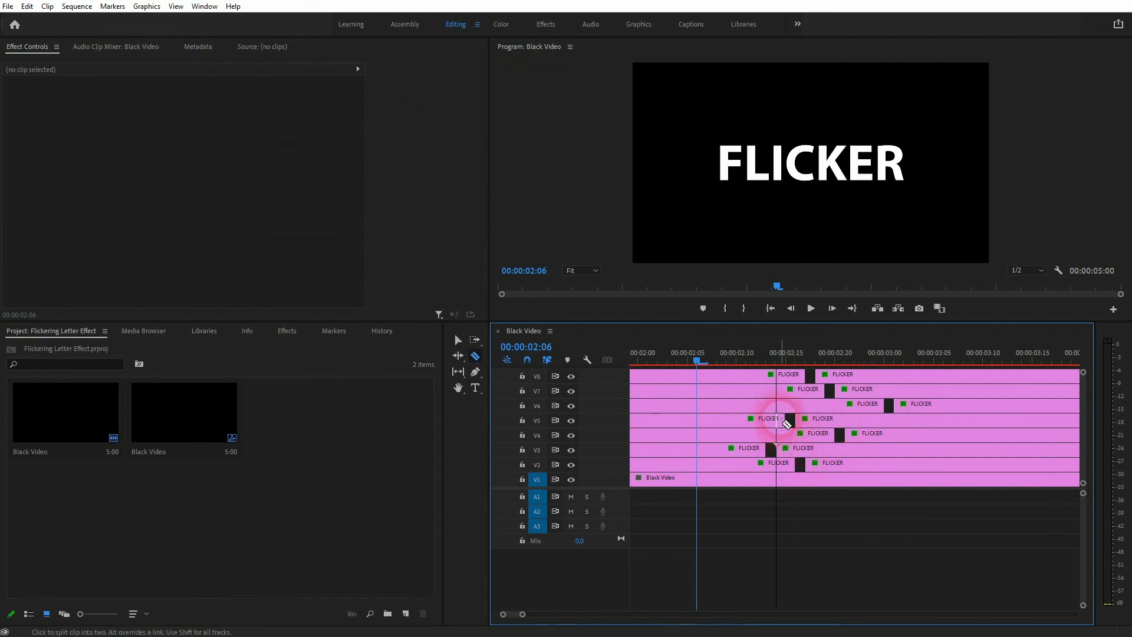
# - Cut an earlier short piece on V7 and V8, then select and delete it
pyautogui.click(768, 391)
pyautogui.click(761, 375)
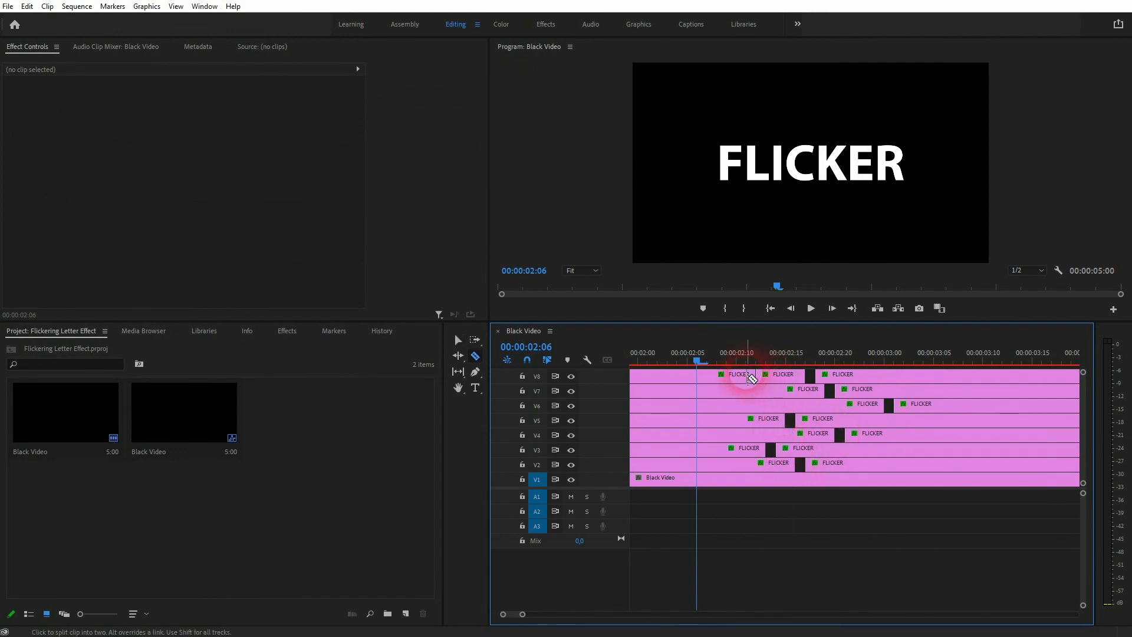
pyautogui.click(799, 391)
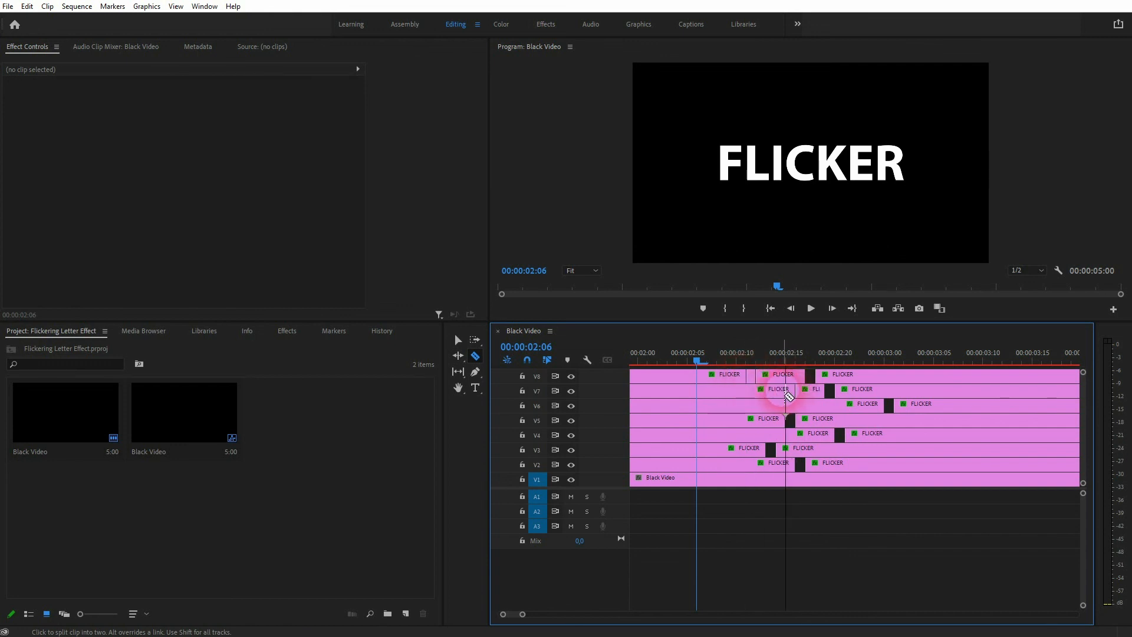
pyautogui.press('v')
pyautogui.click(790, 396)
pyautogui.hotkey('ctrl', 'shift', 'a')
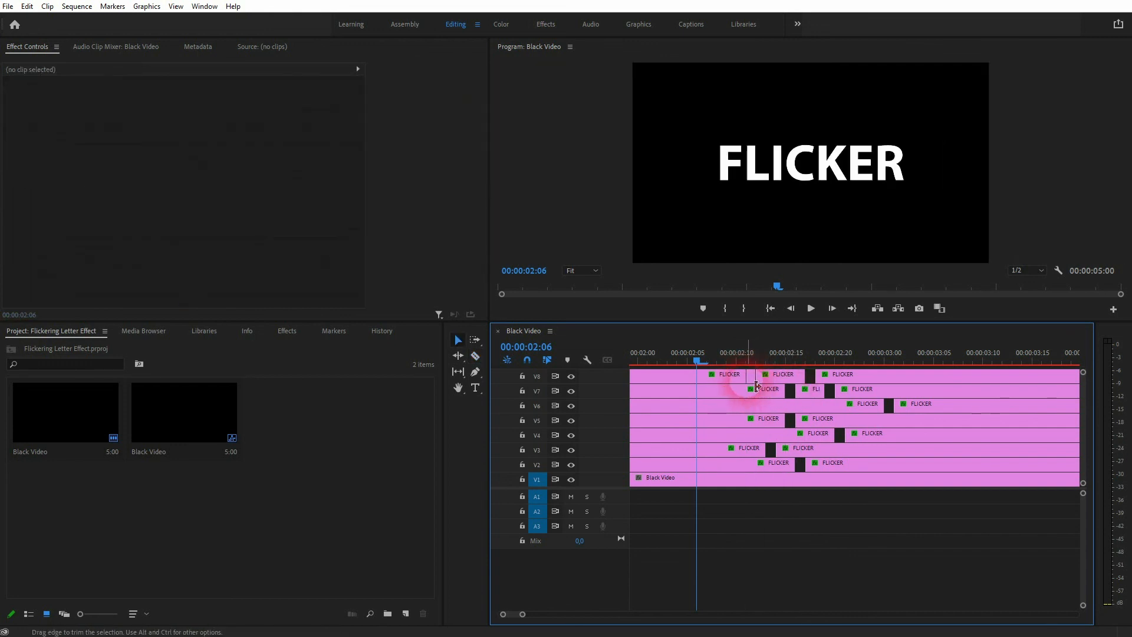
pyautogui.press('Delete')
pyautogui.press('space')
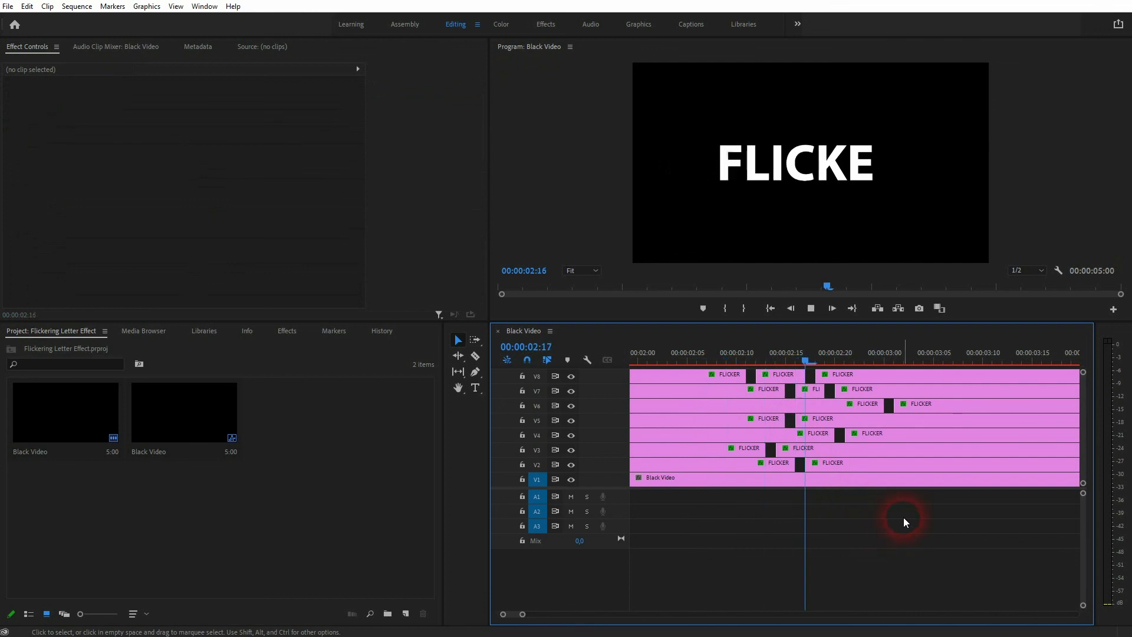
pyautogui.press('space')
pyautogui.press('-')
pyautogui.press('-')
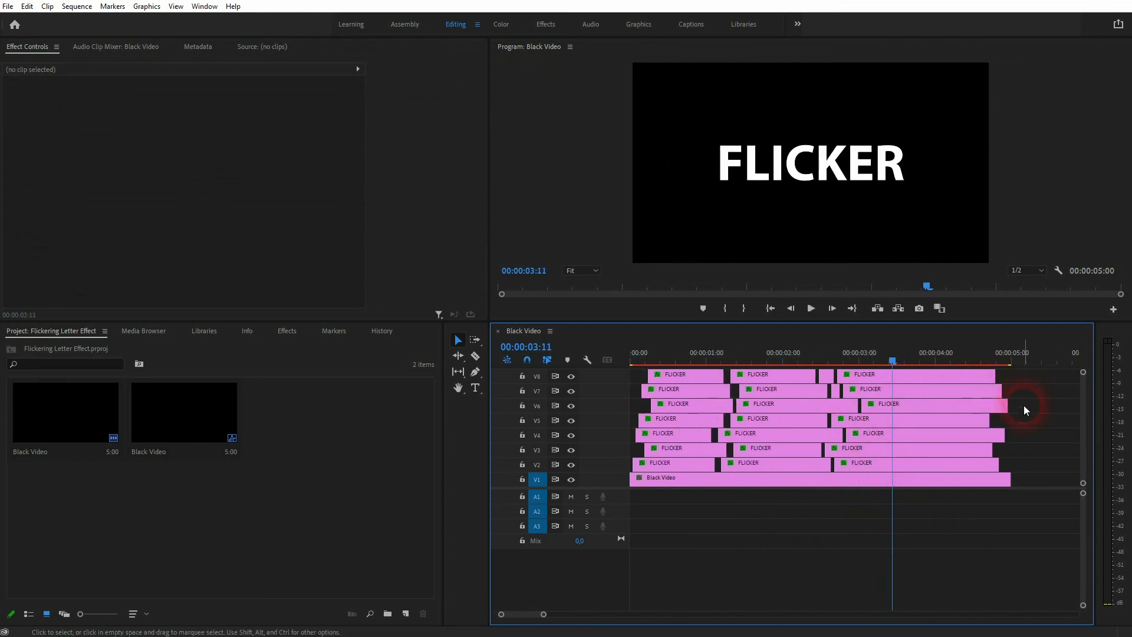
pyautogui.press('-')
pyautogui.click(812, 353)
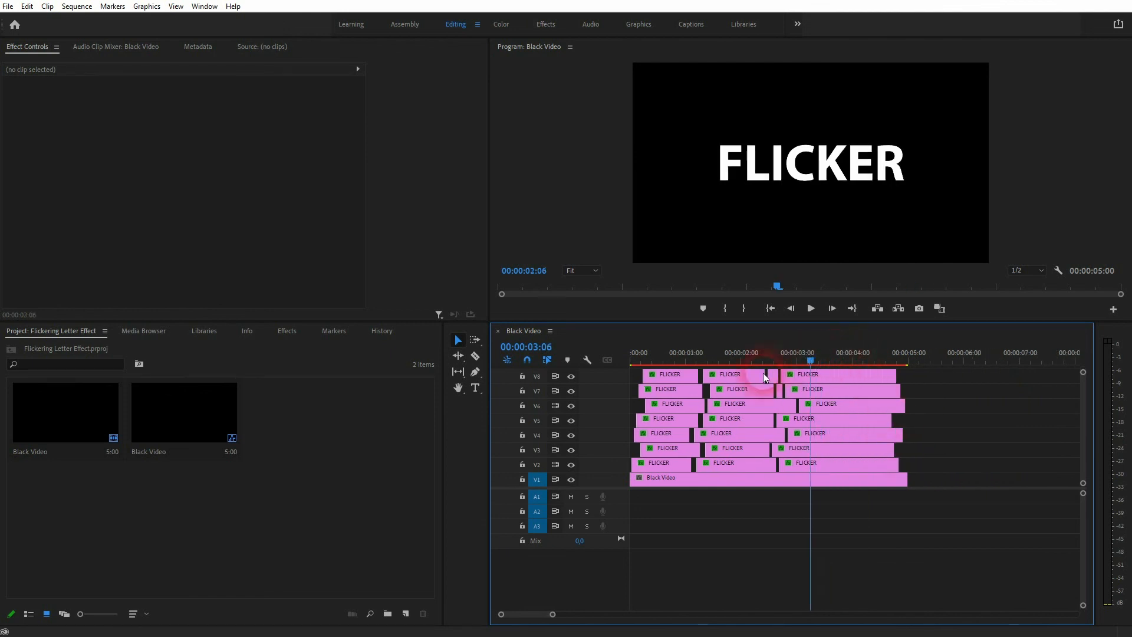
pyautogui.press('Home')
pyautogui.press('space')
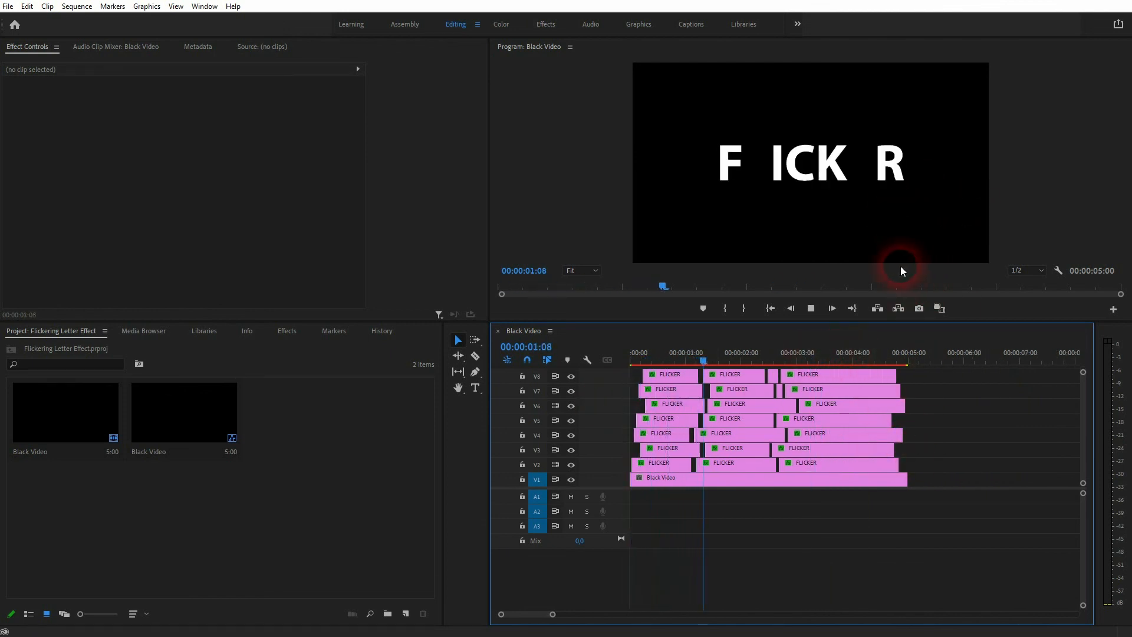